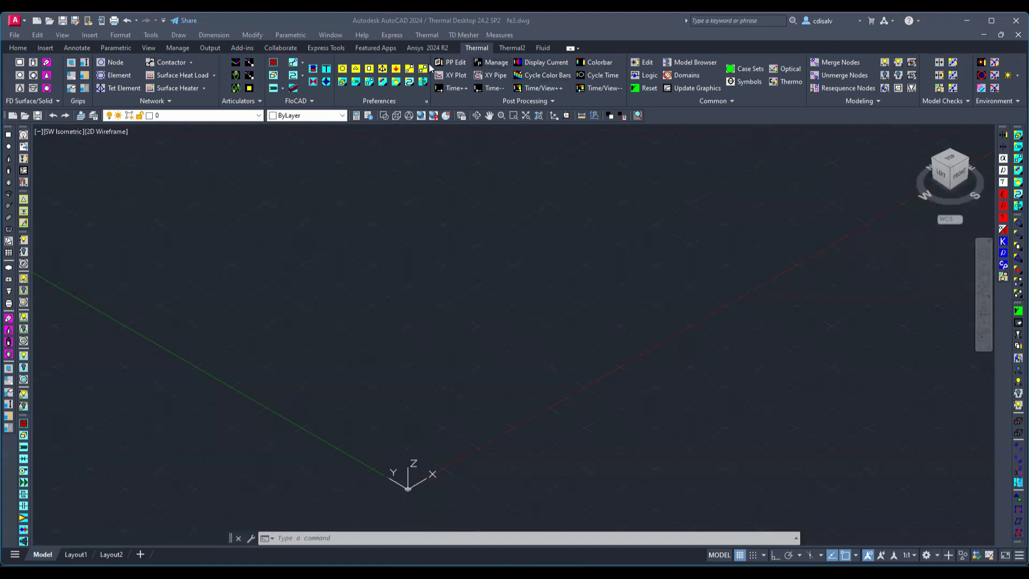
- Add a new thermophysical property named Aluminum to the property database
click(427, 36)
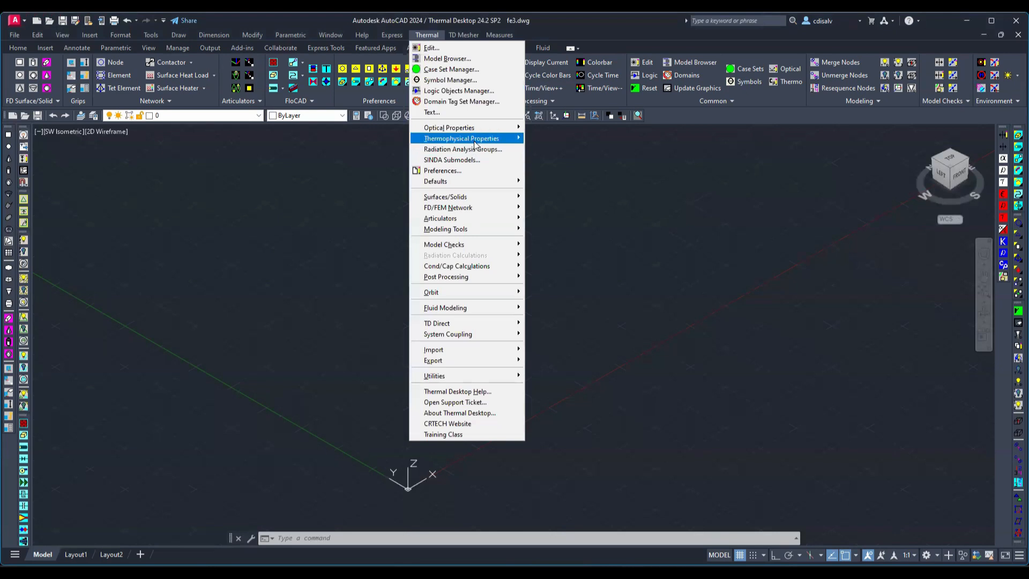
mouse_move(474, 141)
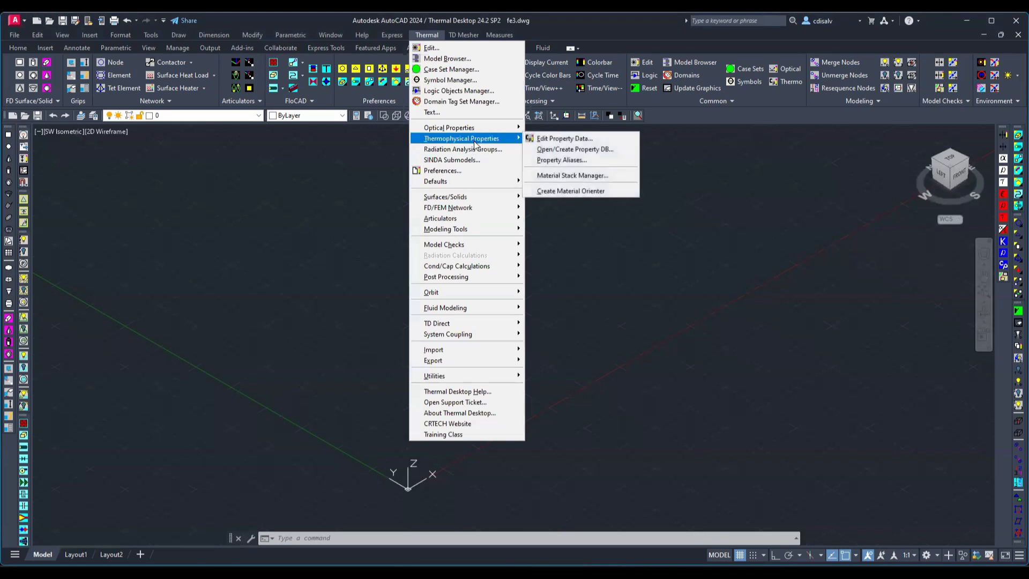
click(573, 140)
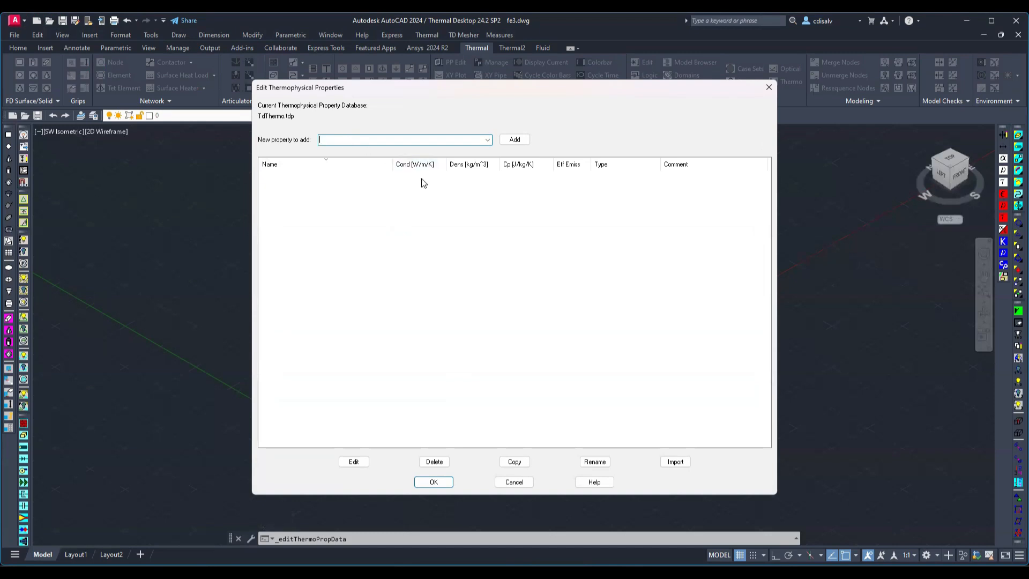
text(Aluminum)
click(521, 140)
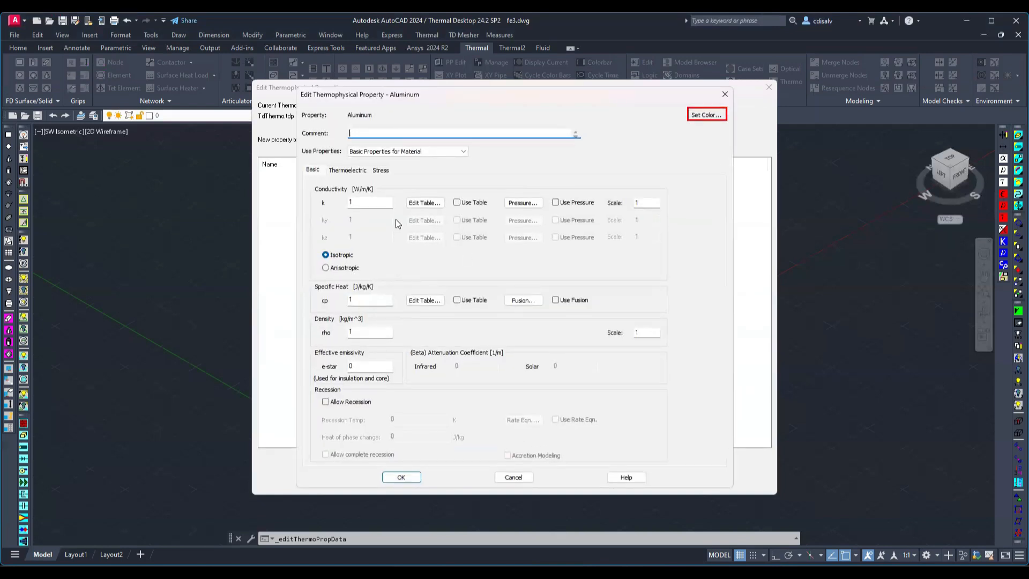
- Set Aluminum's conductivity k to 240 W/m/K and save the thermophysical property data
click(378, 204)
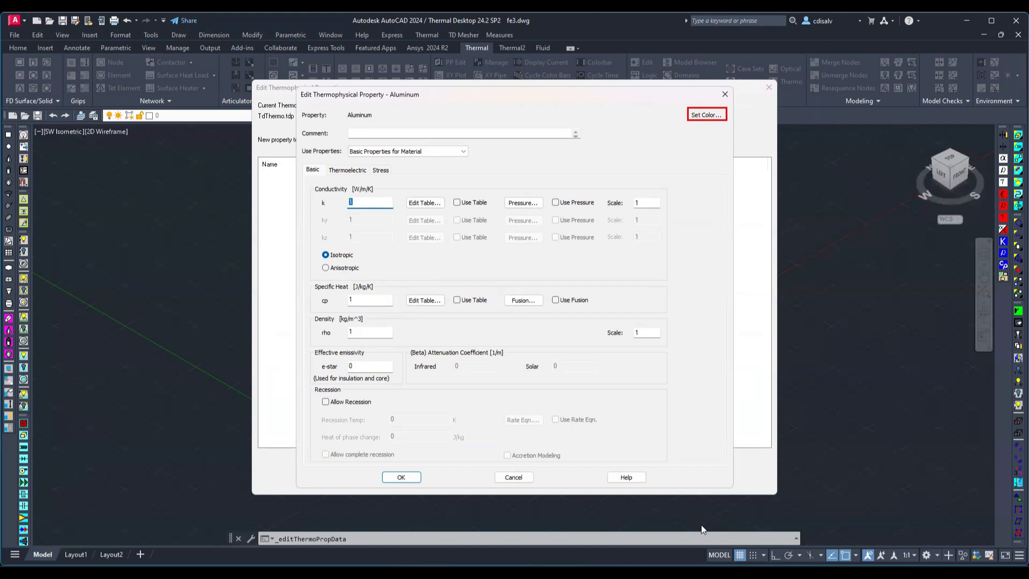
text(240)
key(Tab)
click(406, 480)
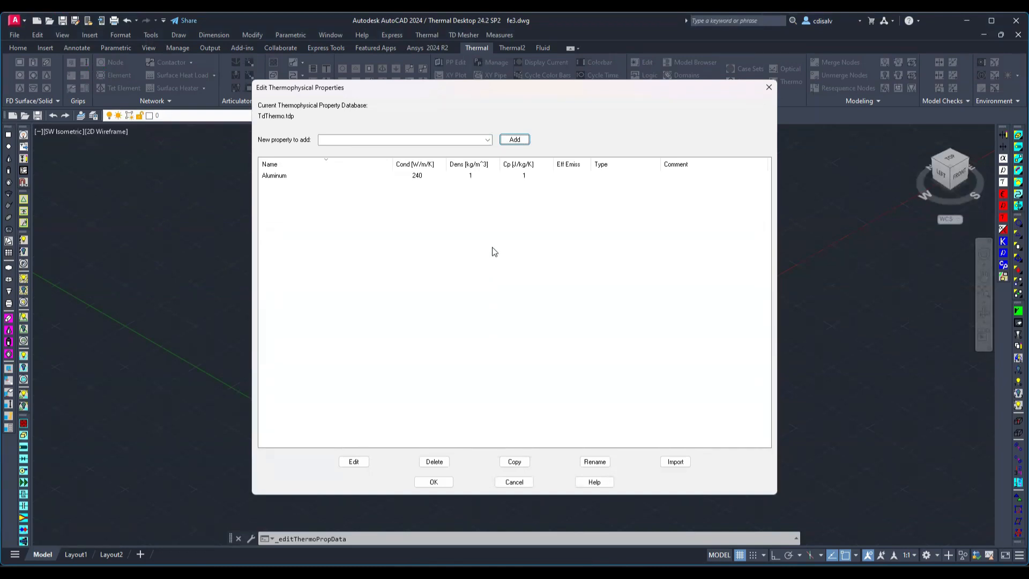
click(433, 480)
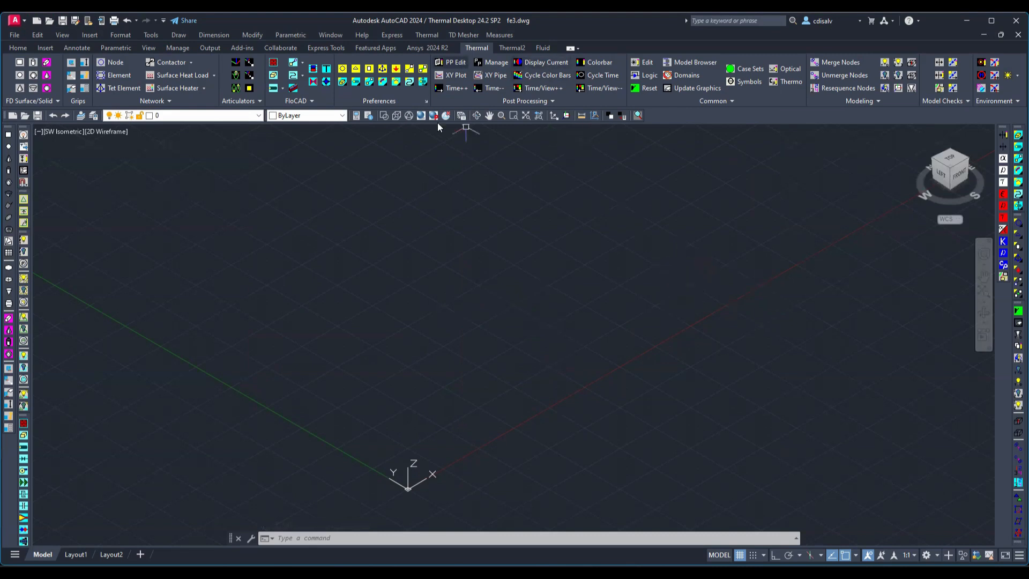
- Create an FD/FEM network node at the origin, coordinates 0,0
click(426, 35)
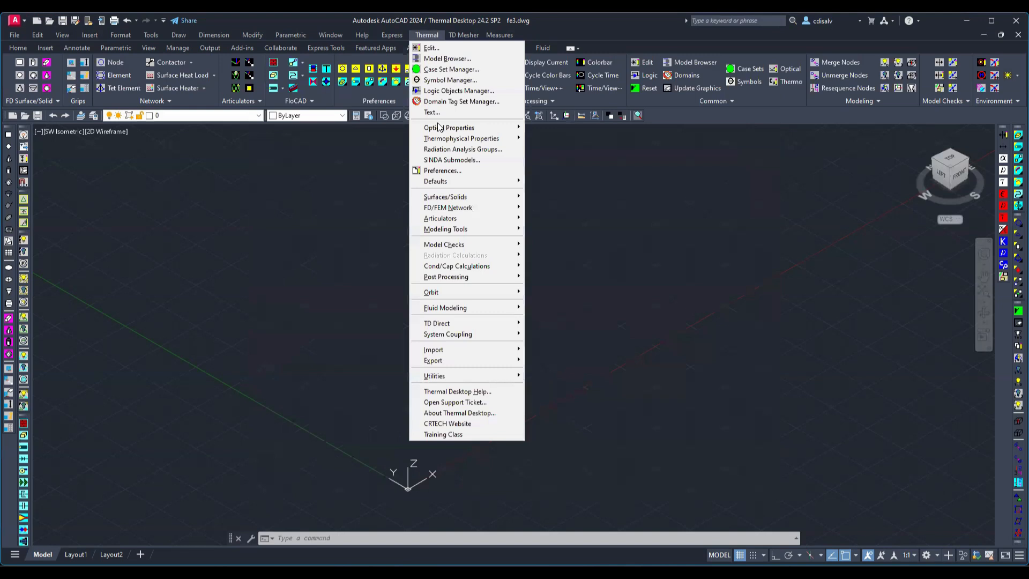
mouse_move(460, 207)
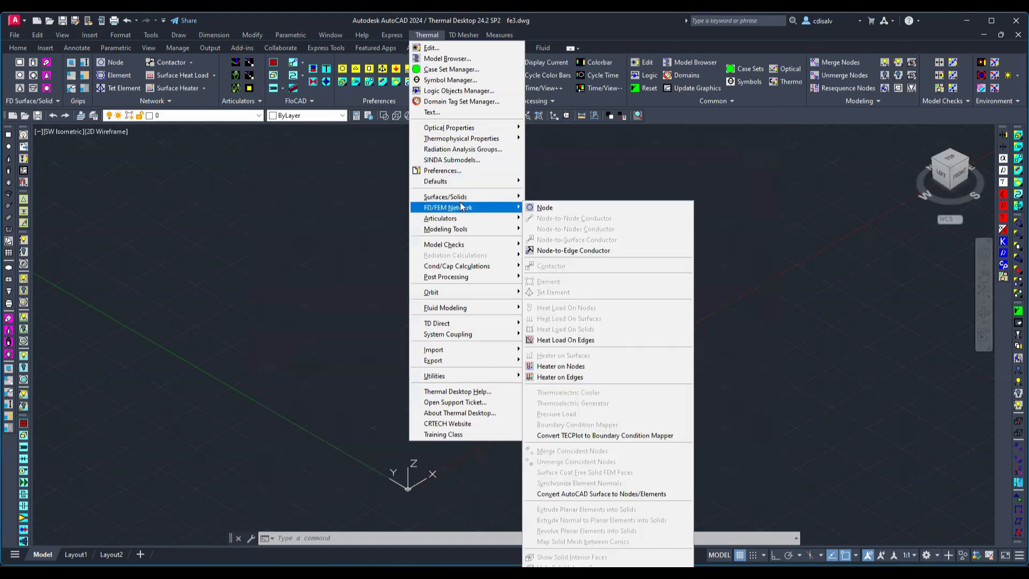
click(539, 210)
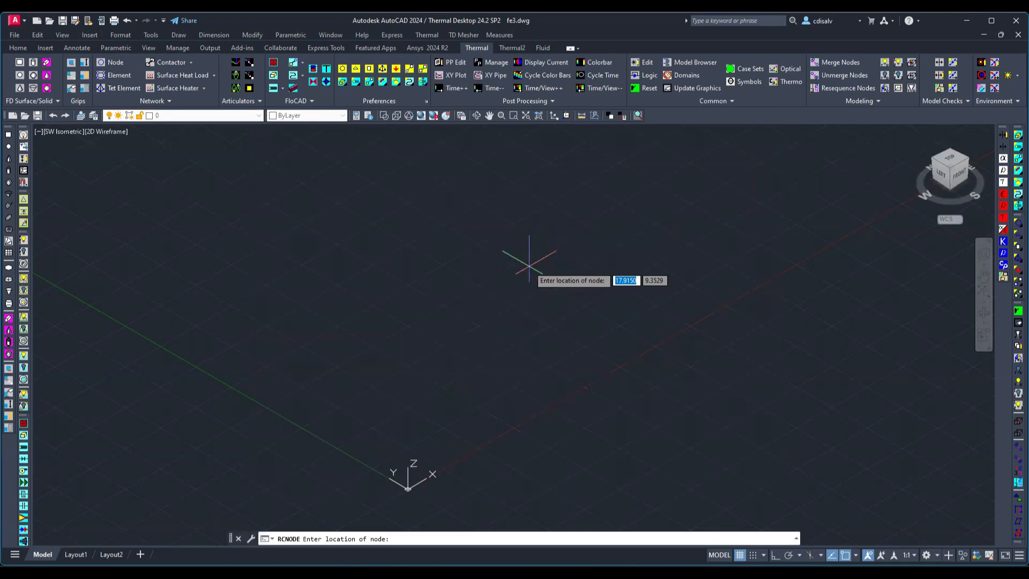
text(0)
key(Tab)
text(0)
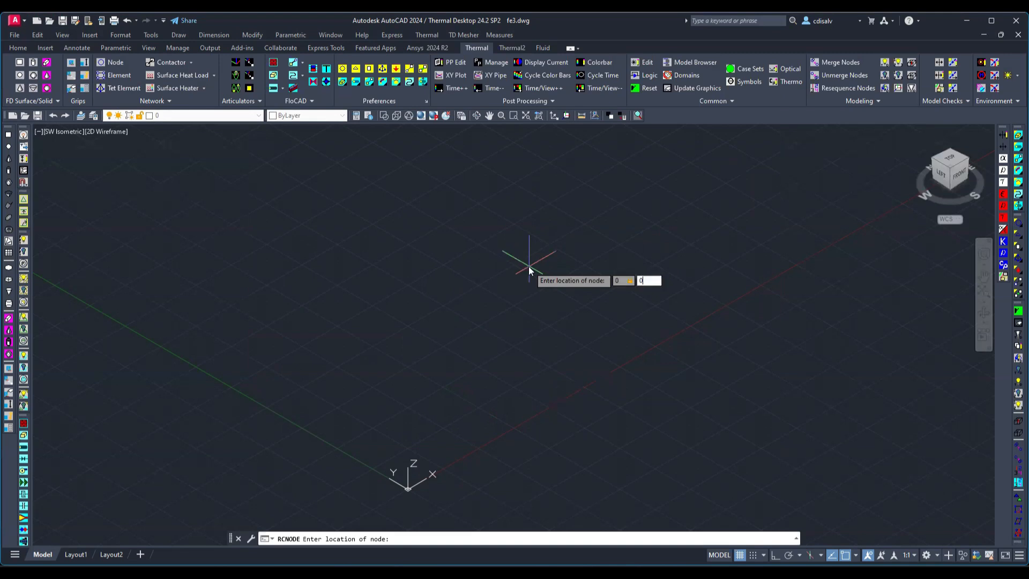
key(Return)
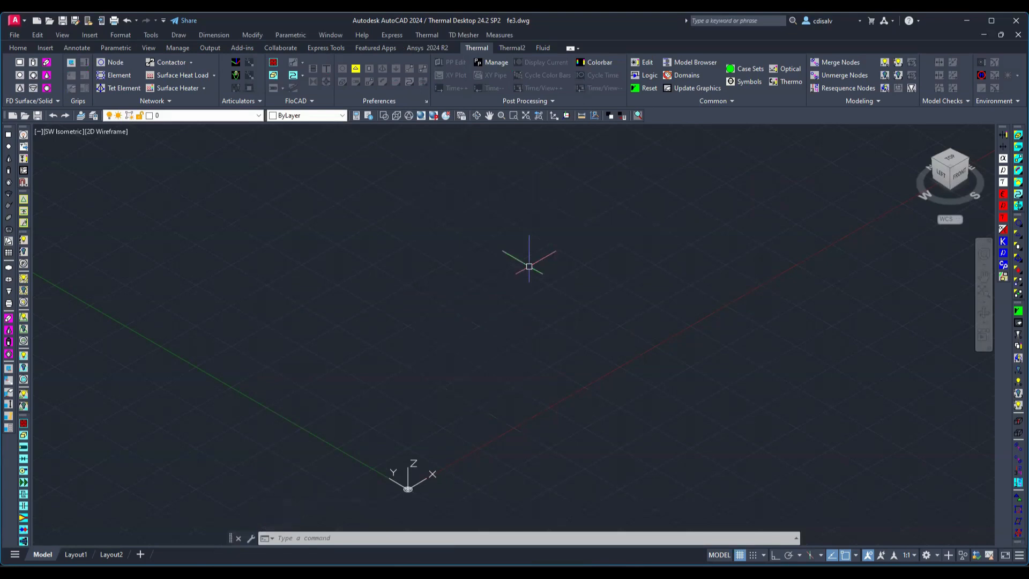
- Create two more thermal nodes at coordinates 1,0 and 1,1
key(Return)
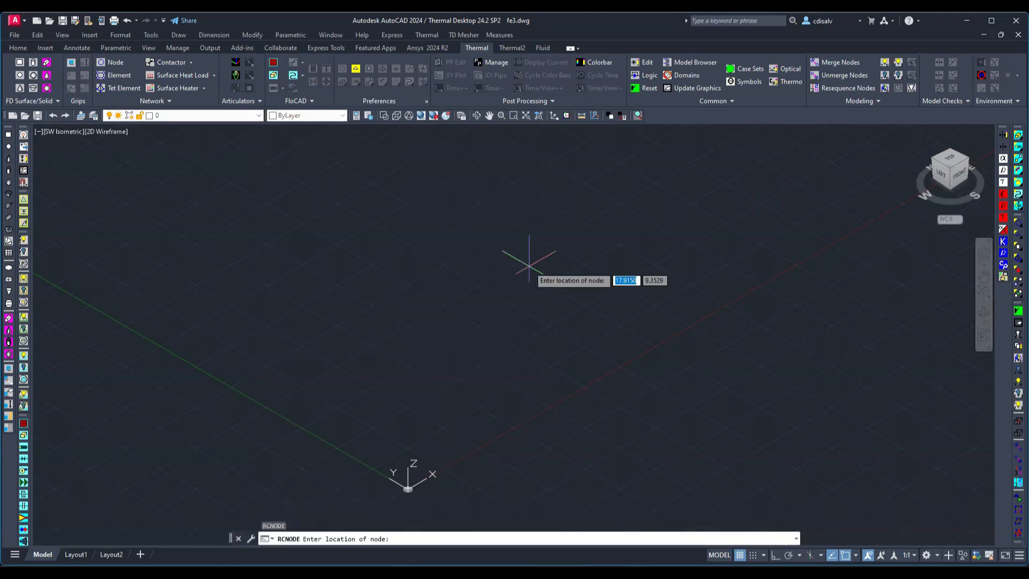
text(1,0)
key(Return)
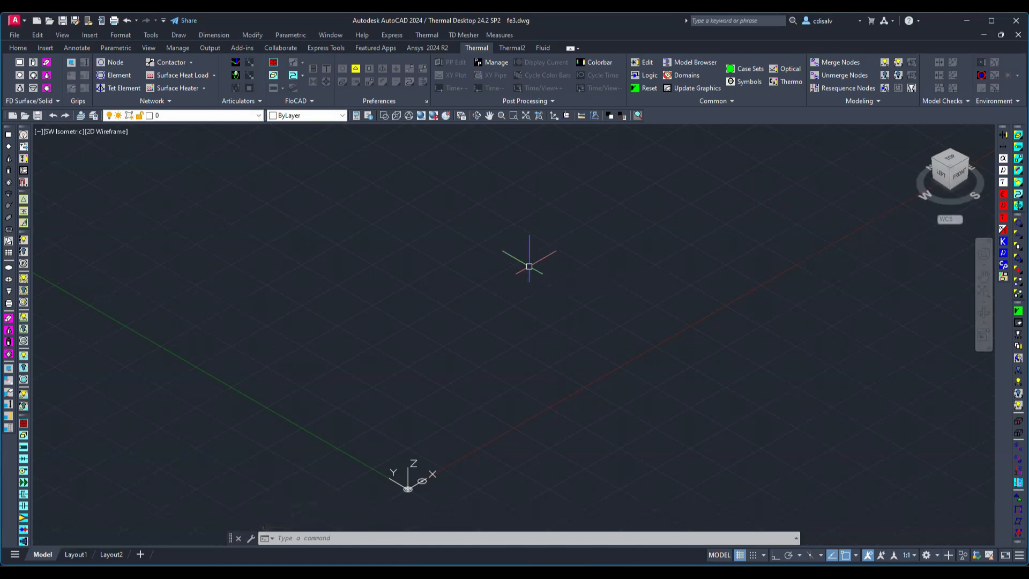
key(Return)
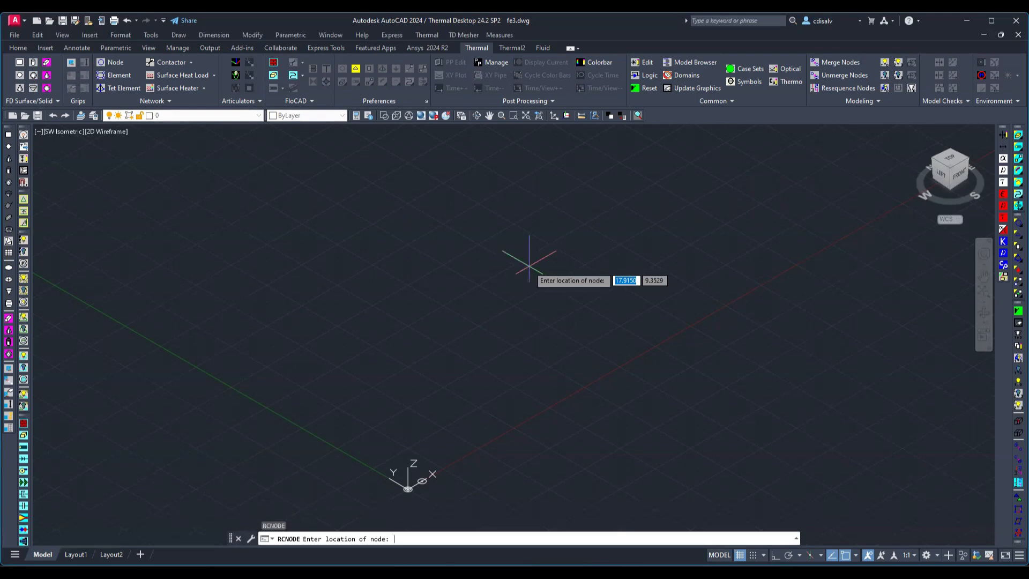
text(1)
key(Tab)
text(1)
key(Return)
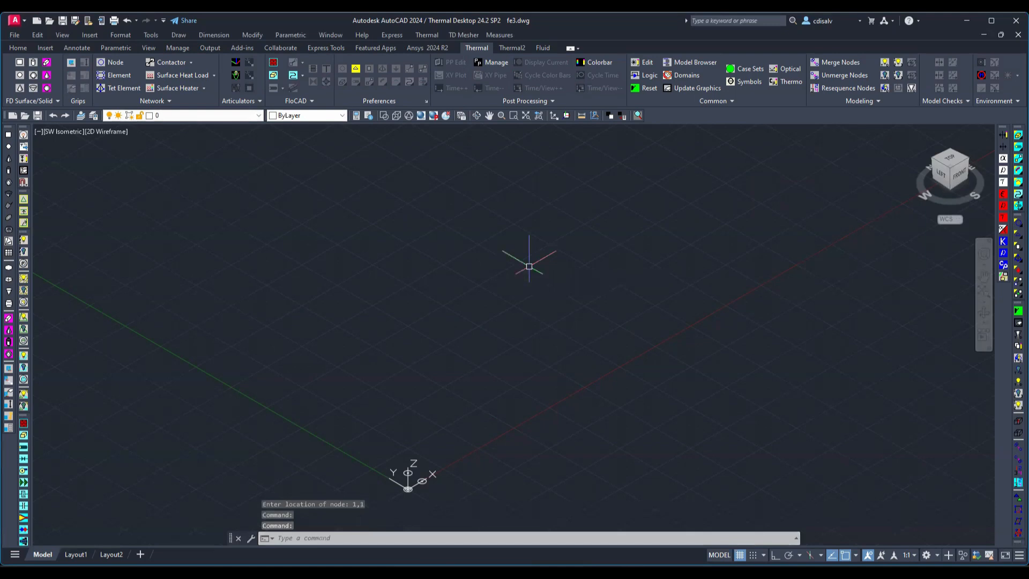
- Create the fourth corner node at coordinates 0,1
key(Return)
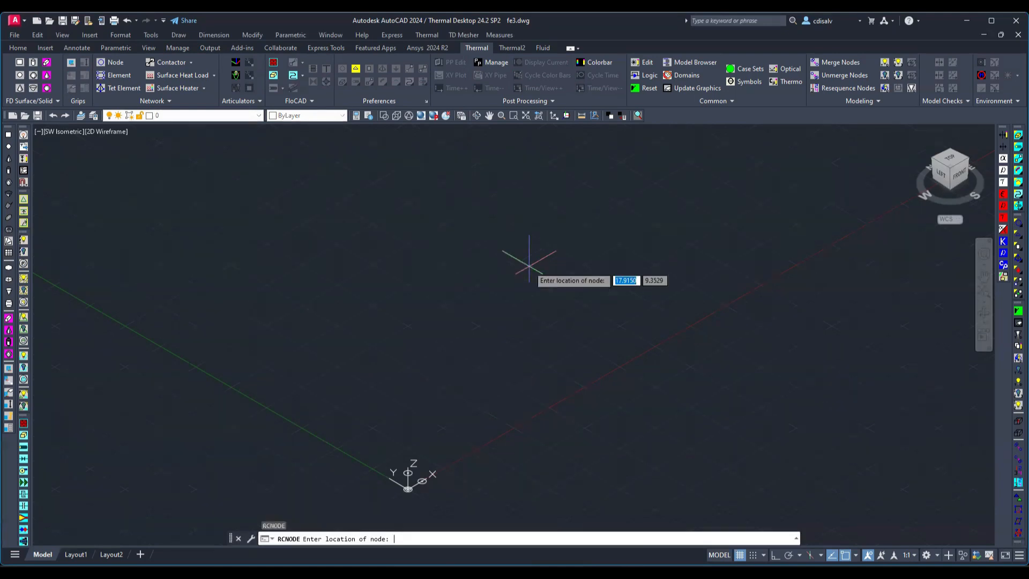
text(0)
key(Tab)
text(1)
key(Return)
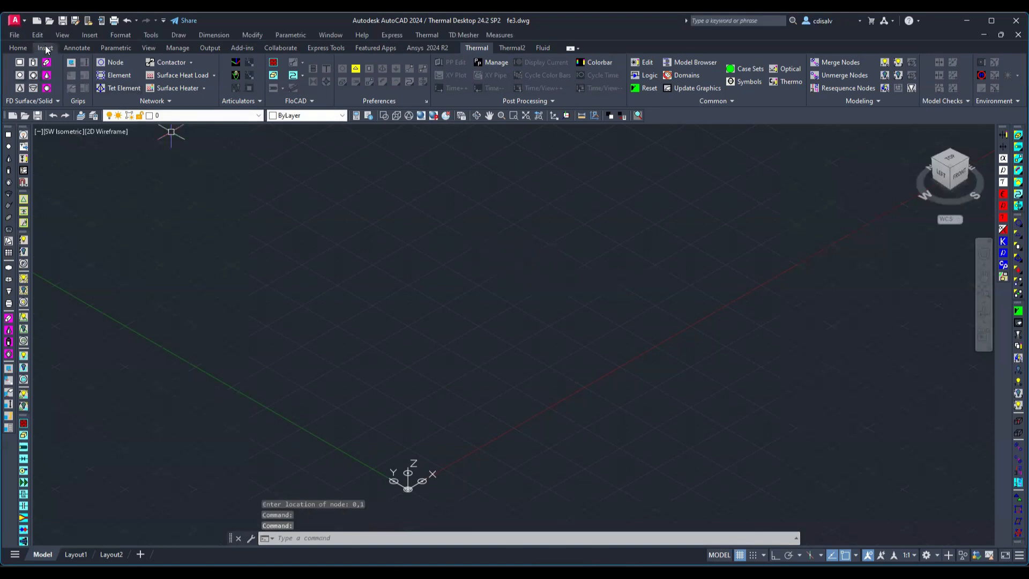
- Create a quadrilateral element from the four nodes, picked in the order 0,0, then 0,1, 1,1 and 1,0
click(56, 35)
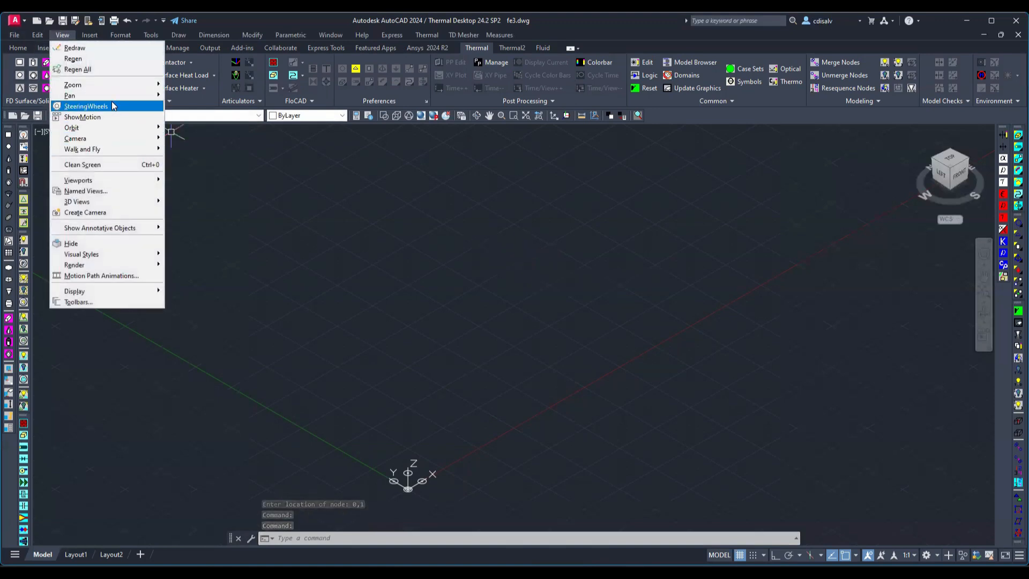
mouse_move(119, 83)
click(185, 206)
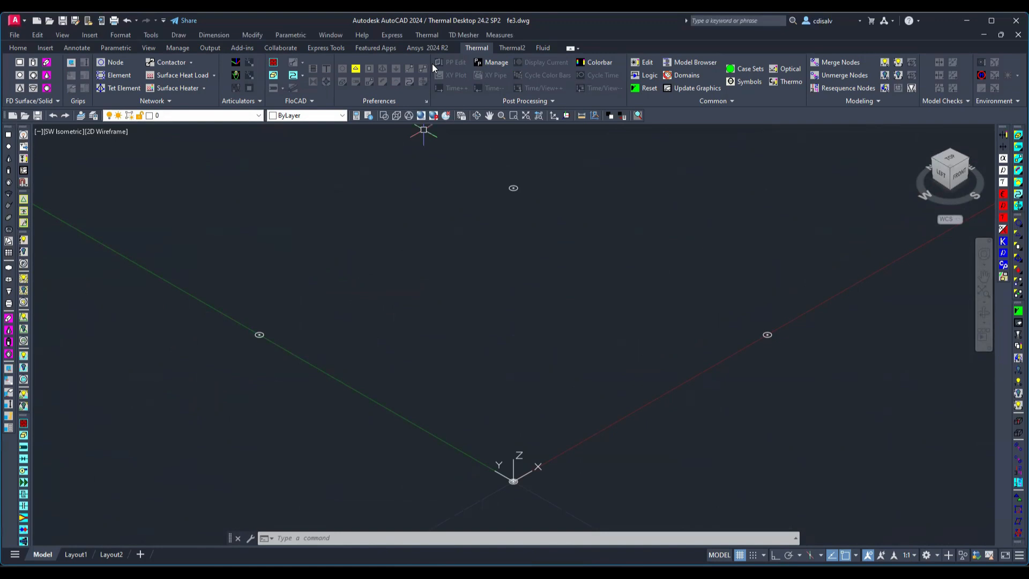
click(427, 35)
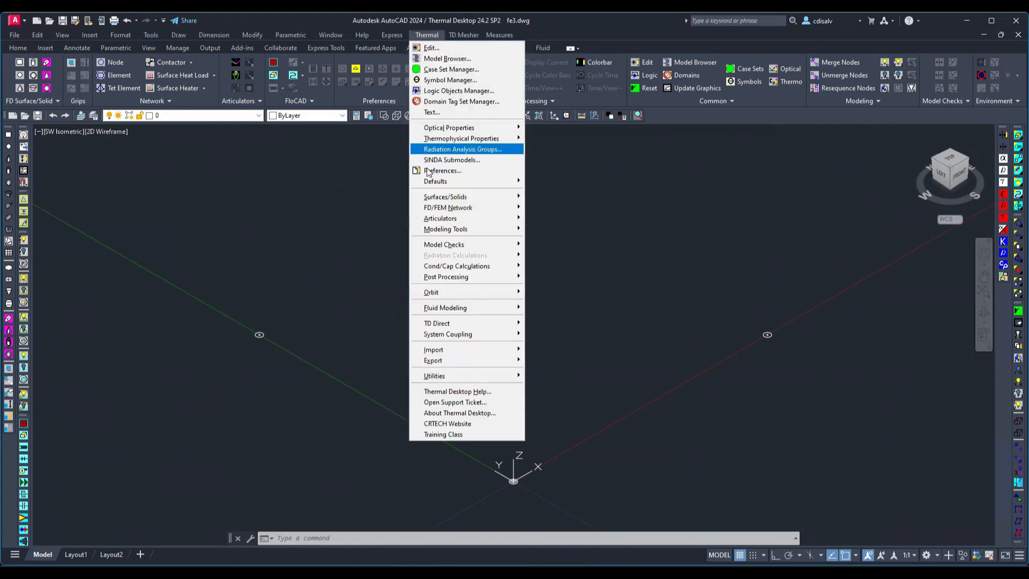
mouse_move(441, 212)
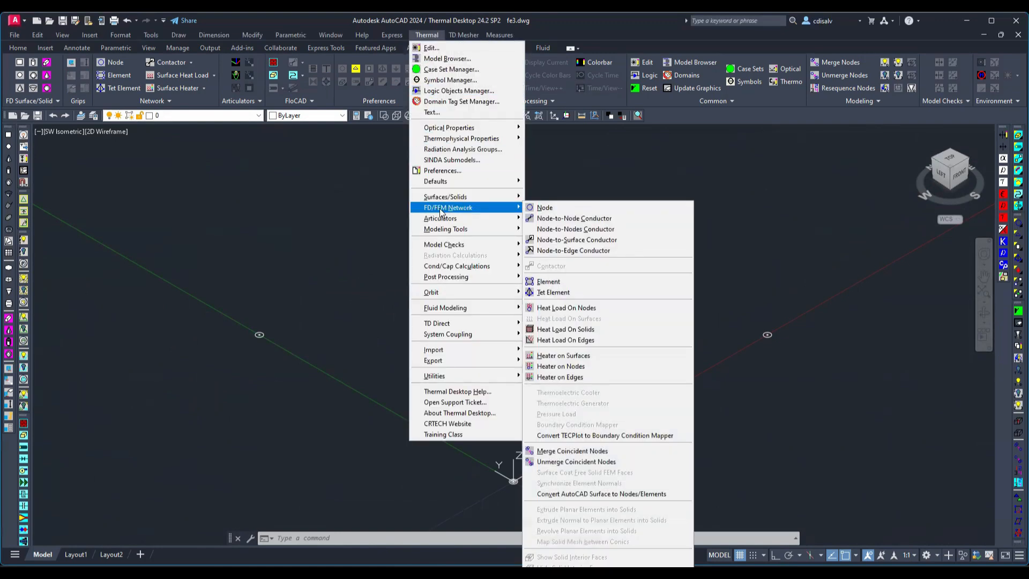
click(595, 281)
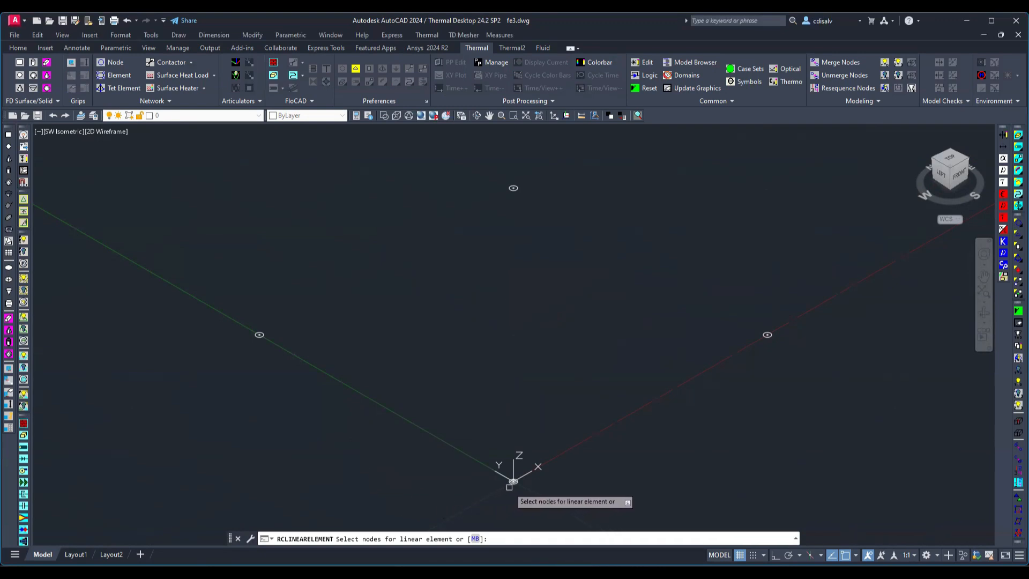
click(513, 480)
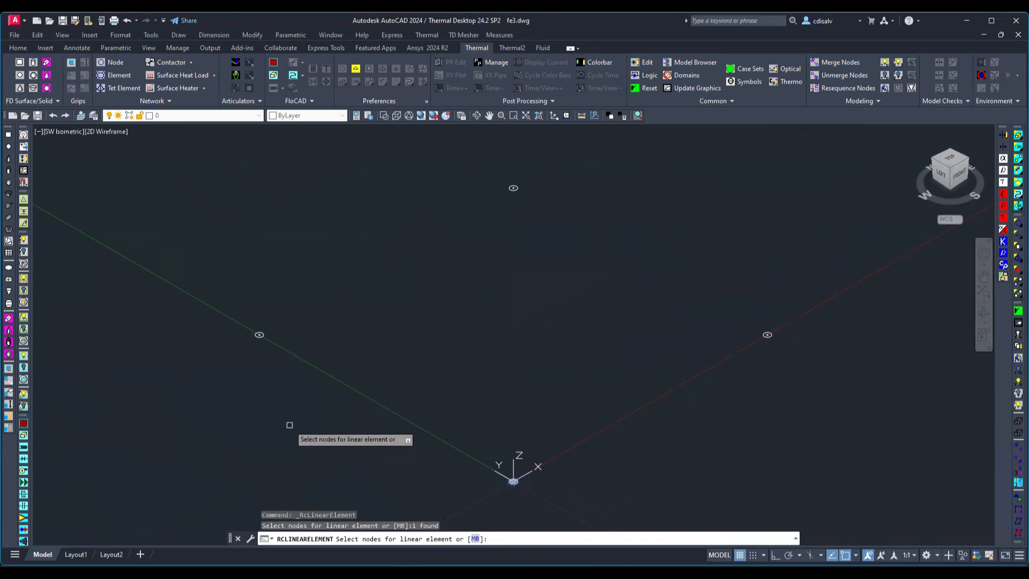
click(259, 335)
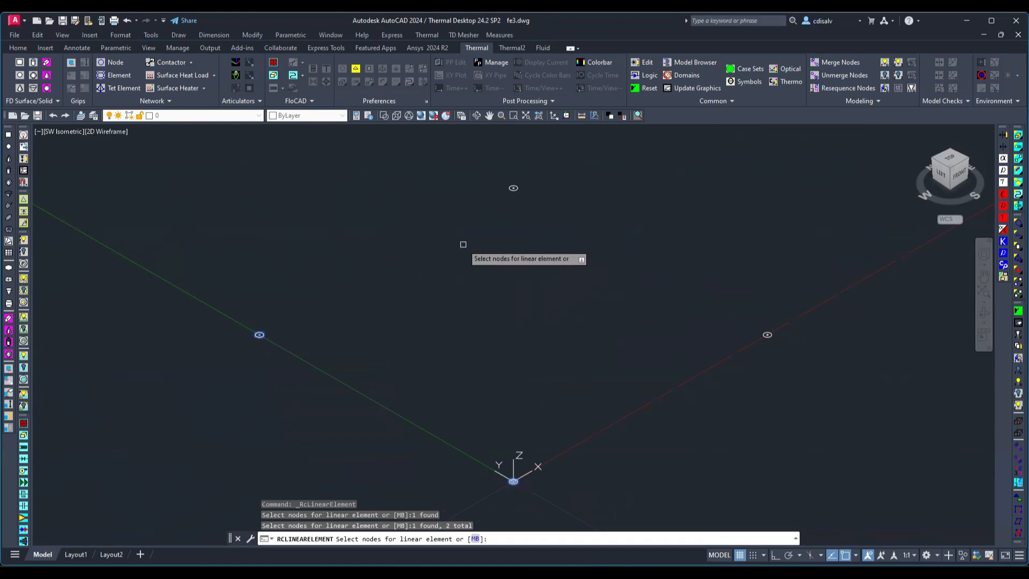
click(513, 188)
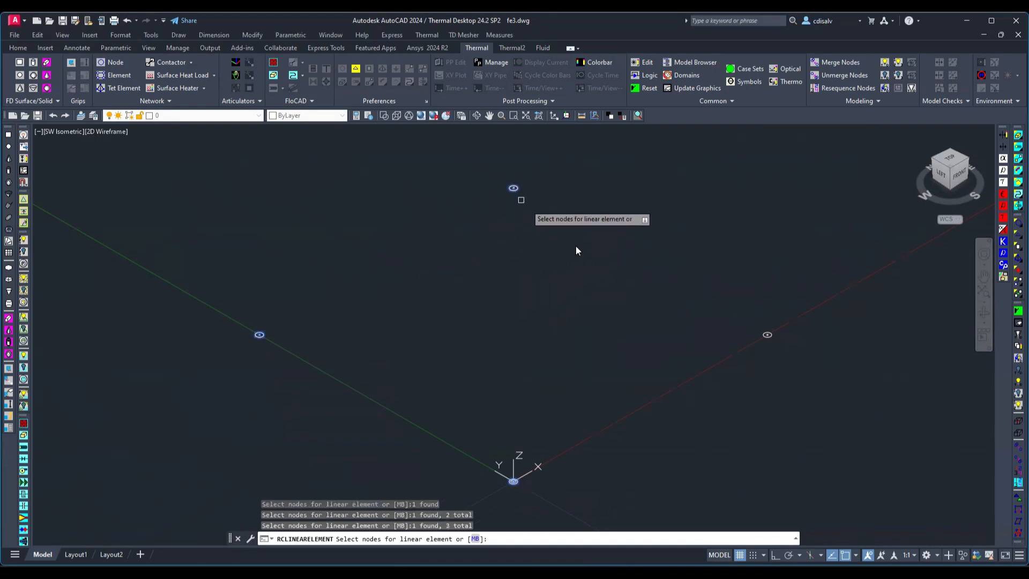
click(767, 334)
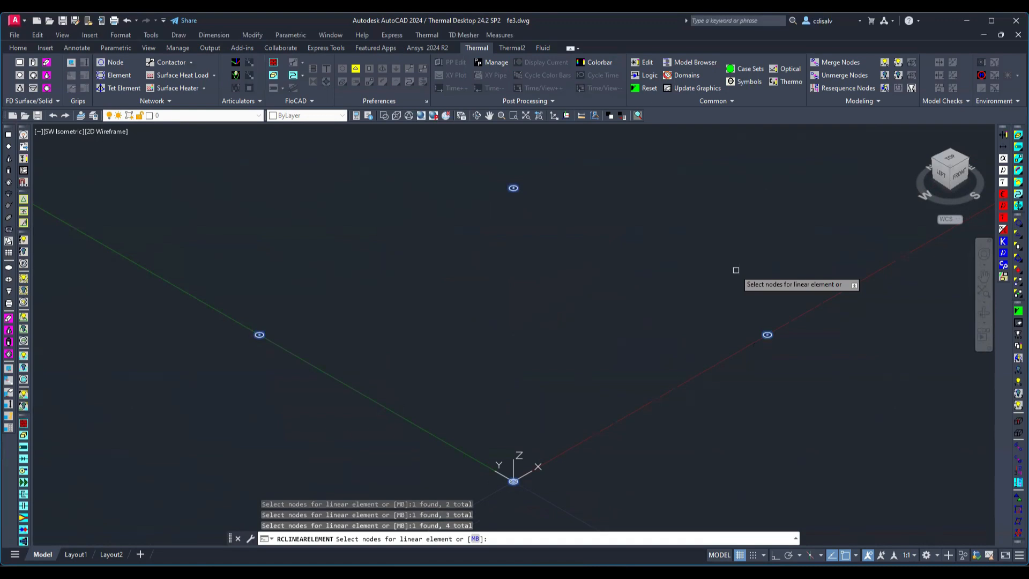
key(Return)
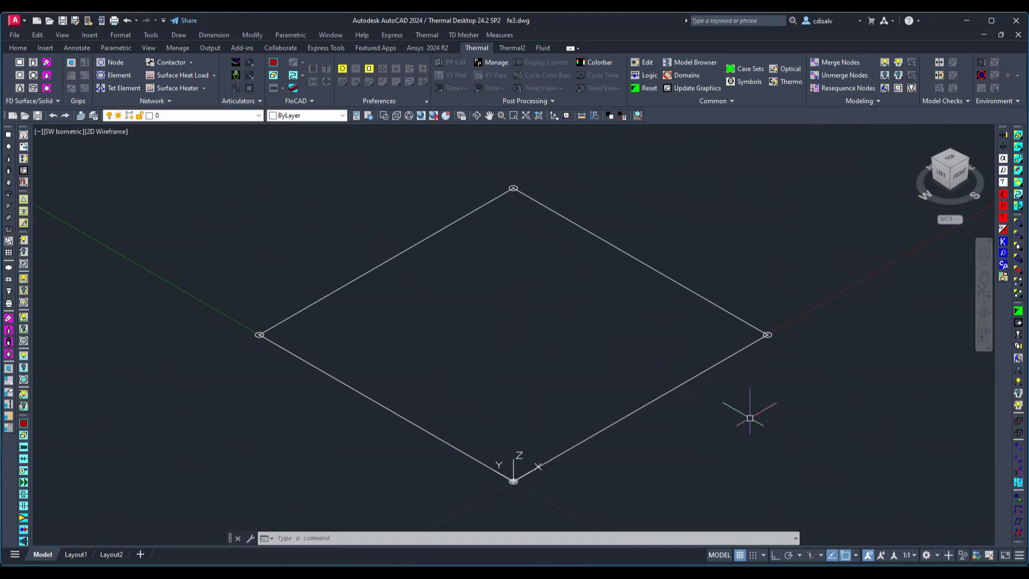
- Edit the quad element's conduction/capacitance data and assign Aluminum as its material
scroll(745, 416, down, 2)
scroll(758, 427, up, 4)
scroll(740, 423, down, 4)
click(671, 319)
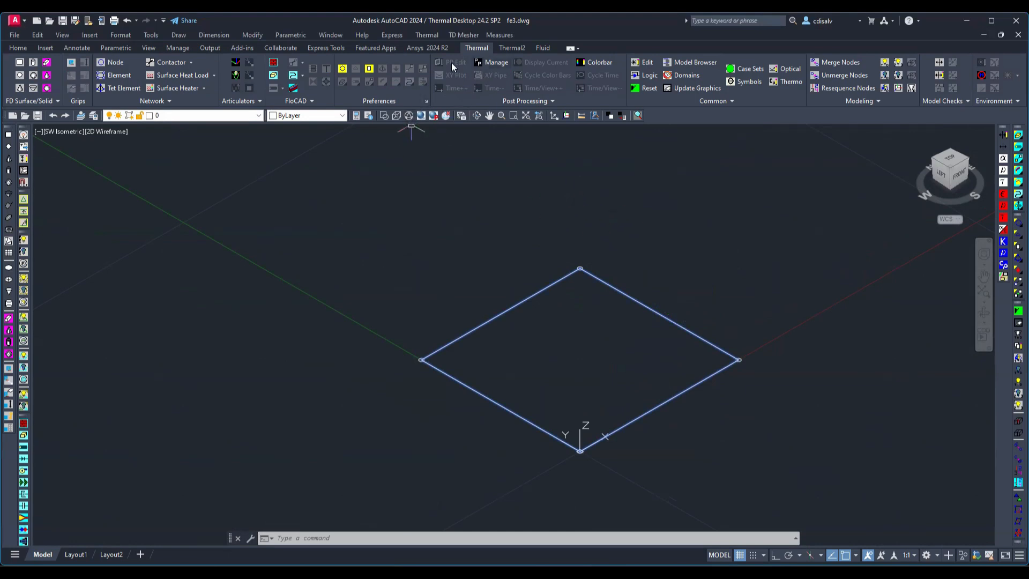
click(427, 35)
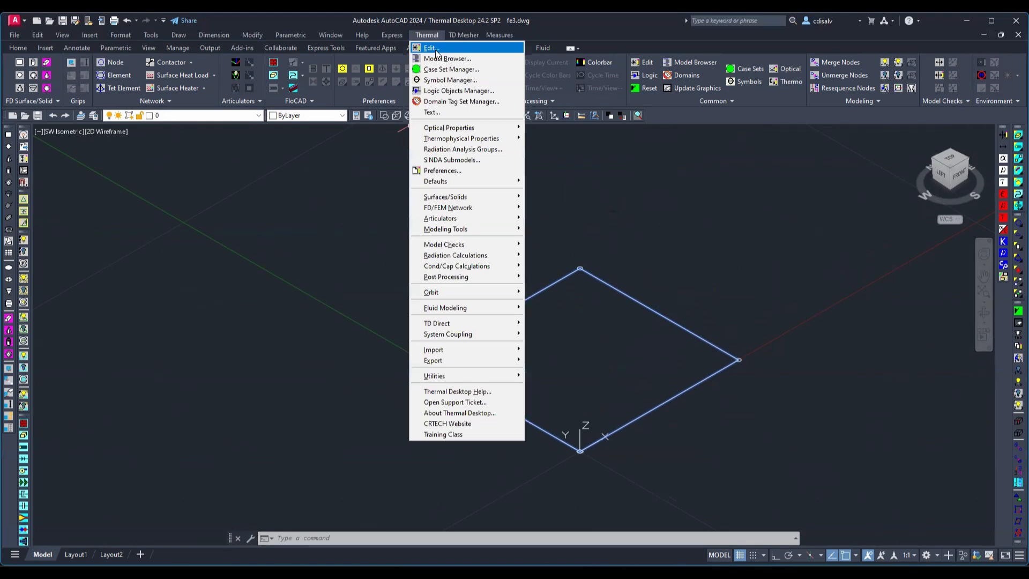
click(436, 49)
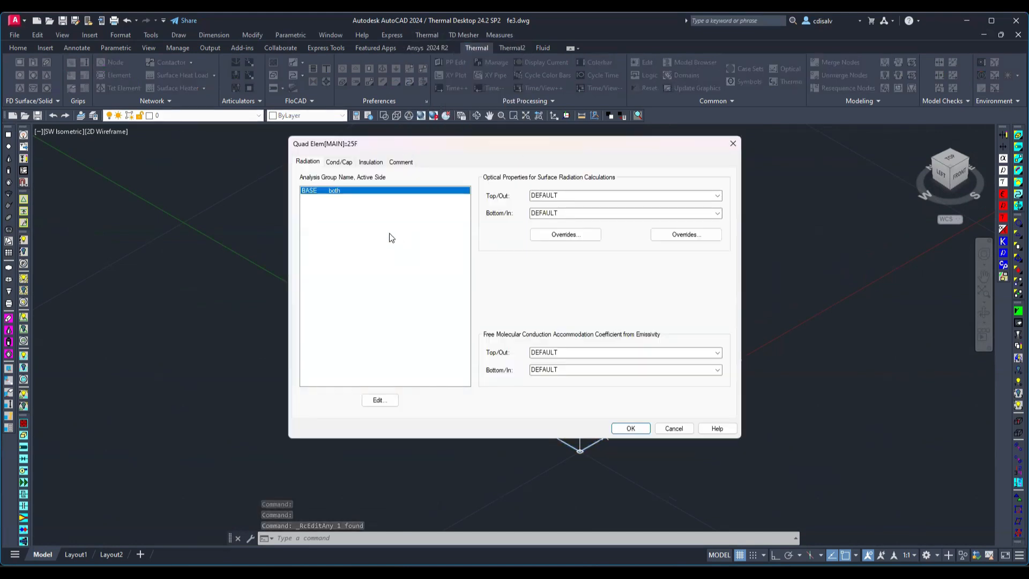
click(337, 163)
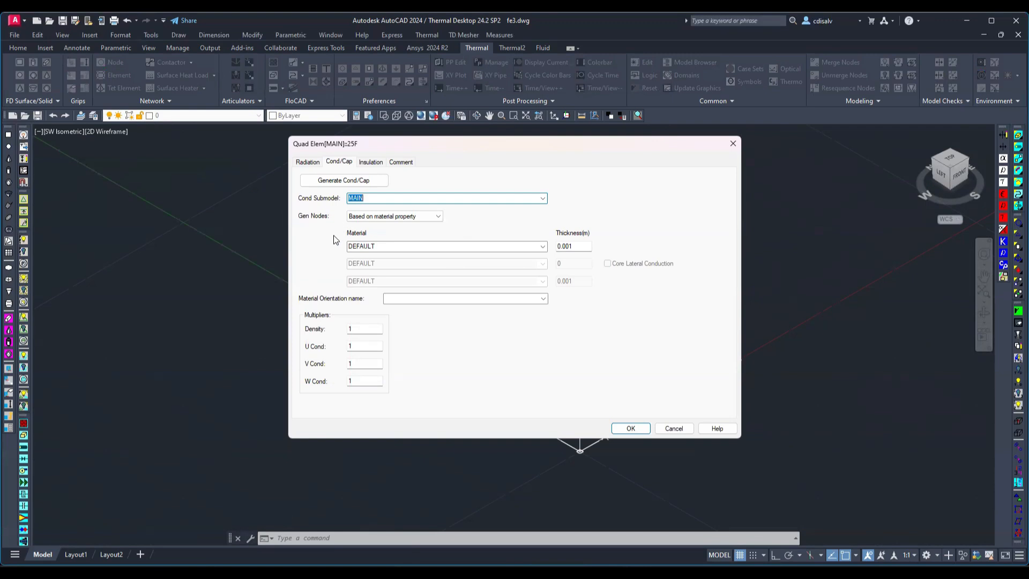
click(543, 247)
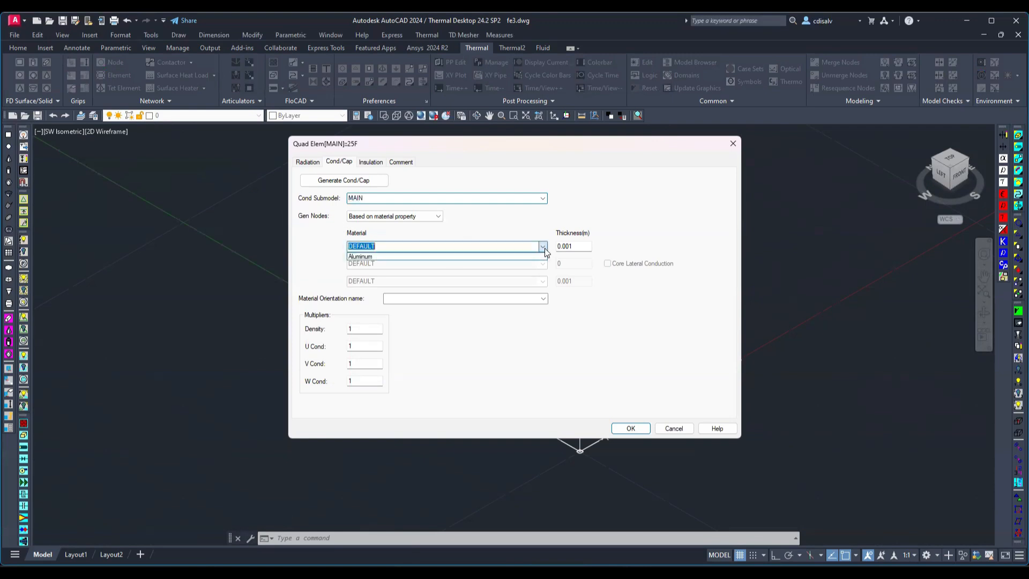
click(420, 257)
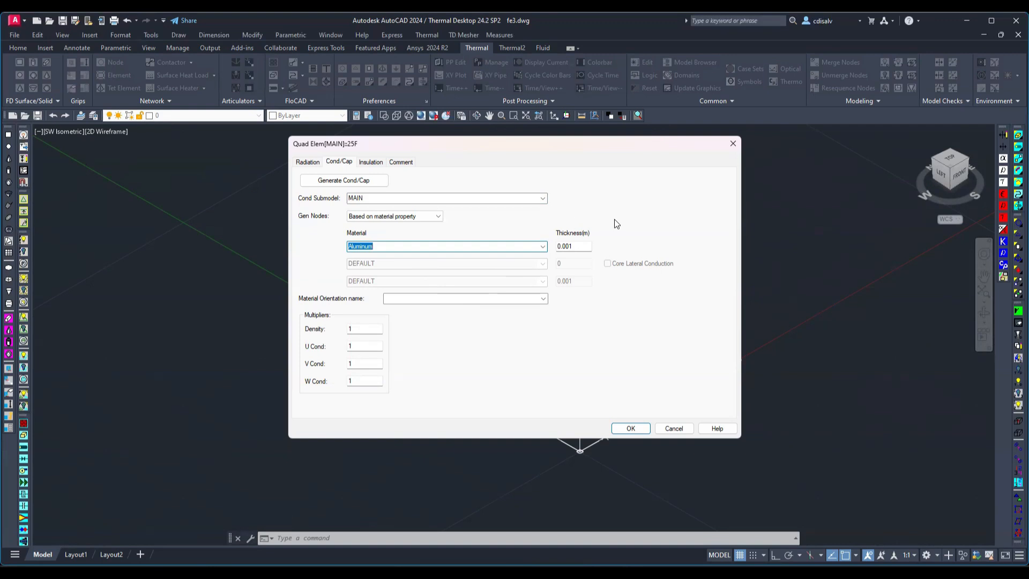
click(631, 427)
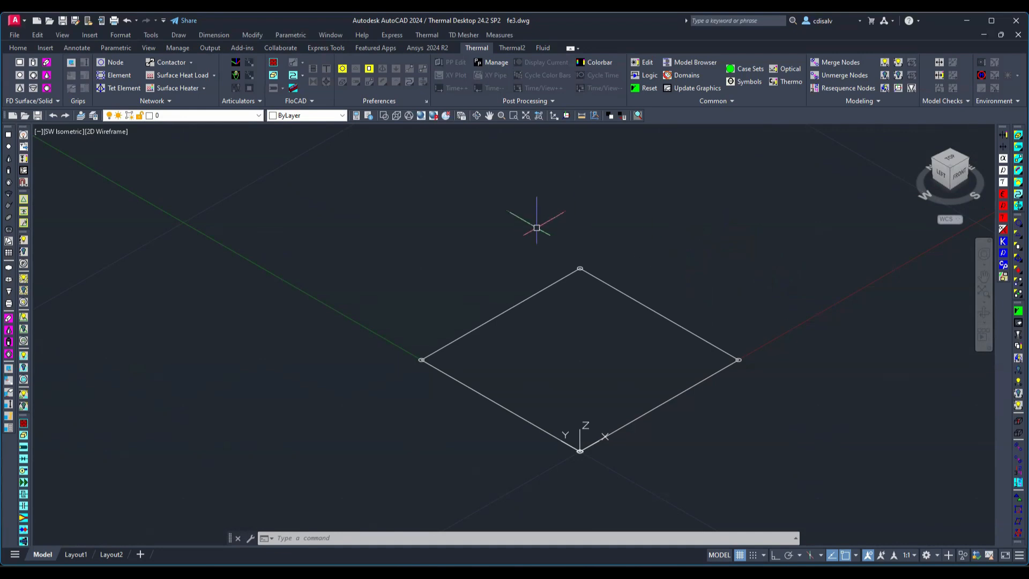
- Start a rectangular array of the quad element with 4 rows spaced 1 apart, keeping the default elevation increment
click(246, 34)
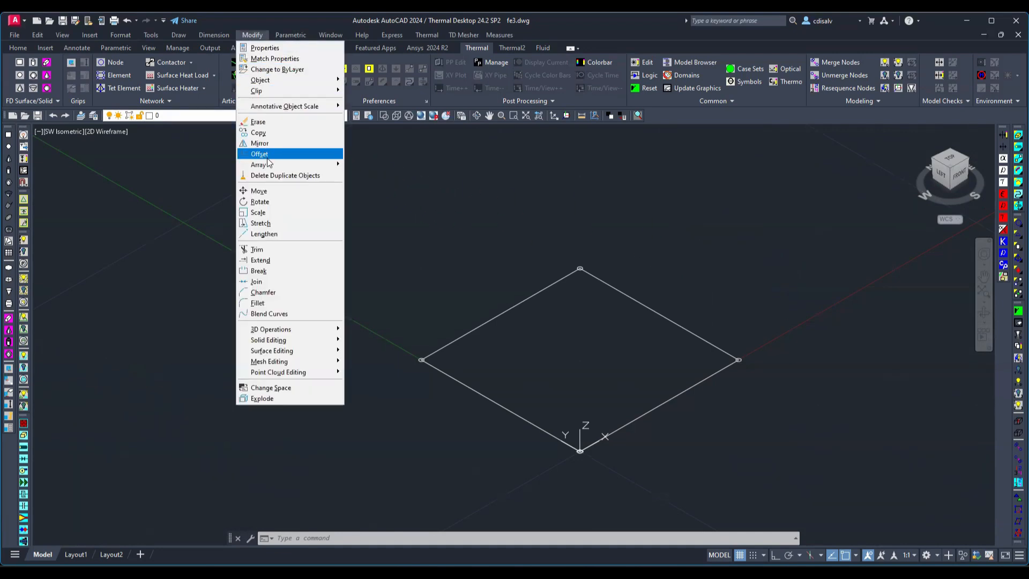
mouse_move(308, 164)
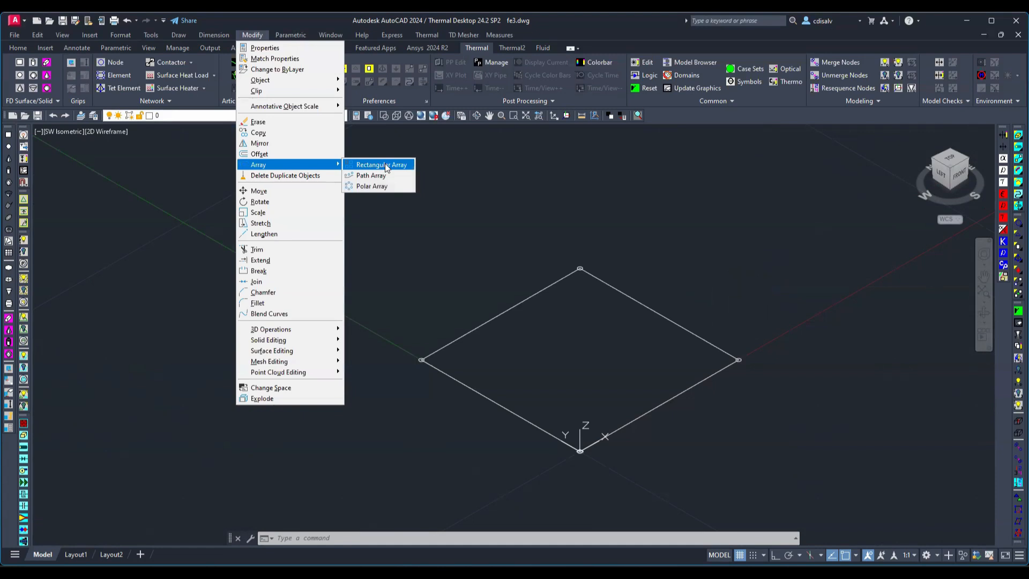
click(384, 166)
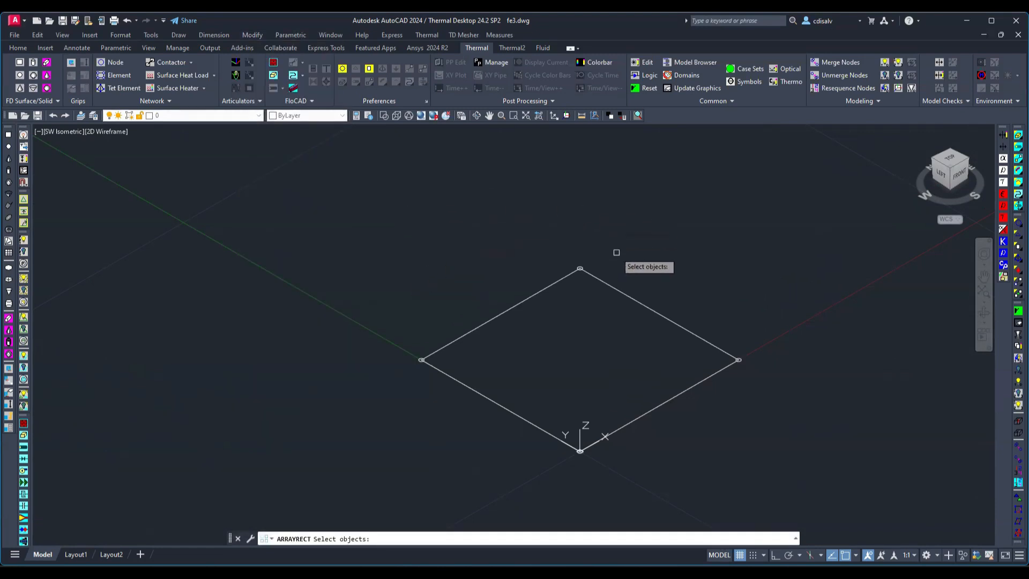
click(618, 292)
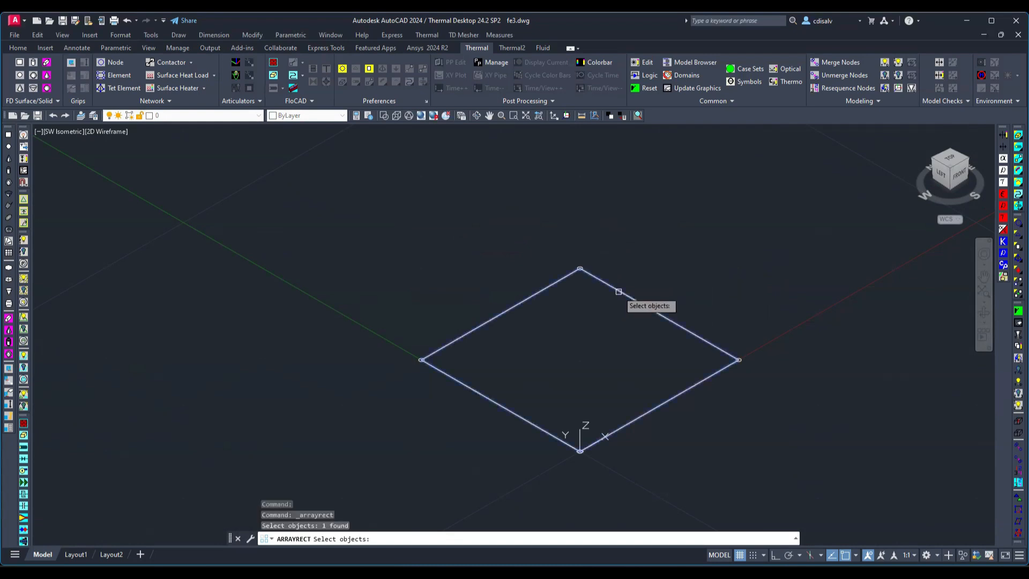
key(Return)
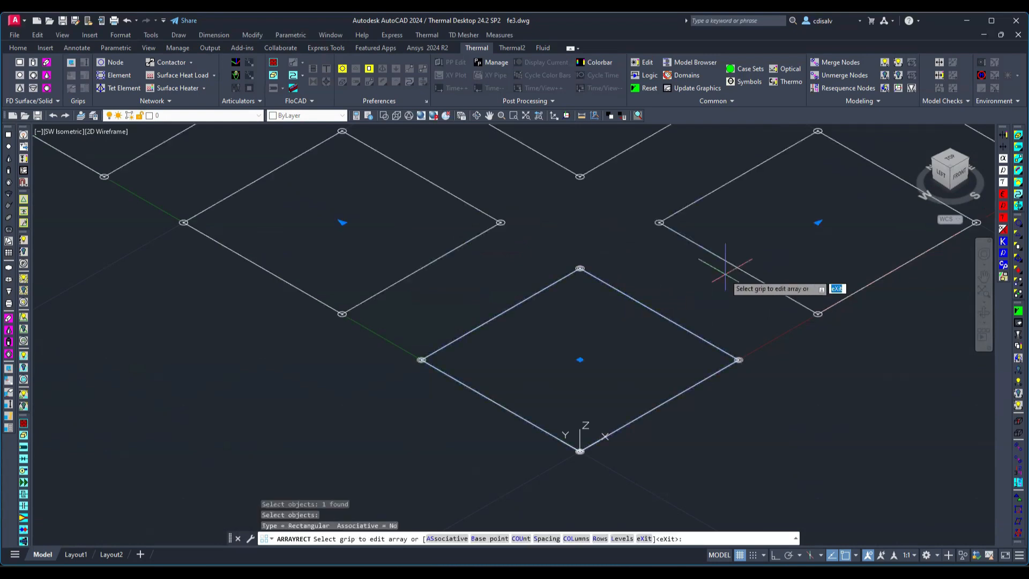
scroll(612, 300, down, 8)
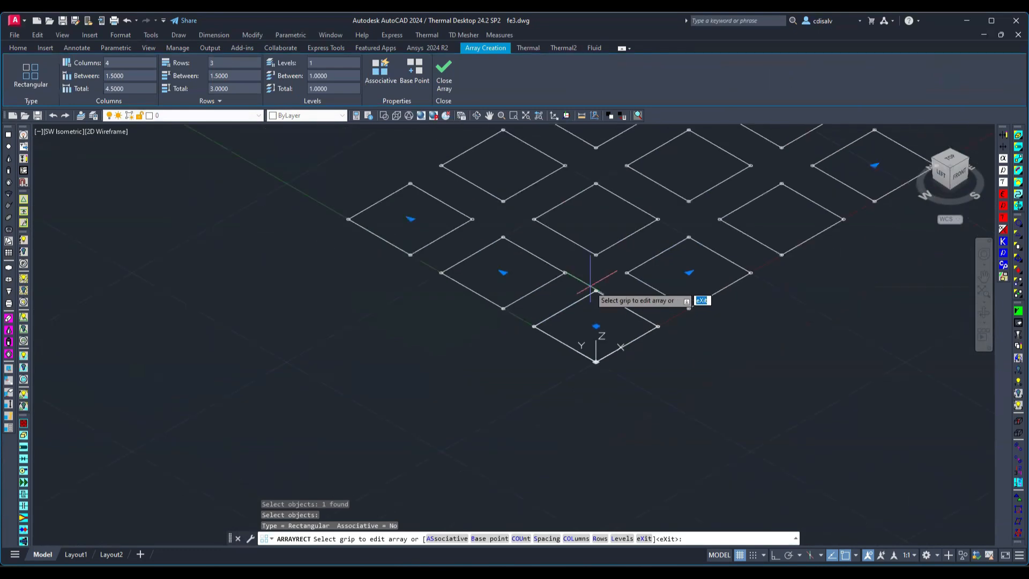
scroll(615, 199, up, 2)
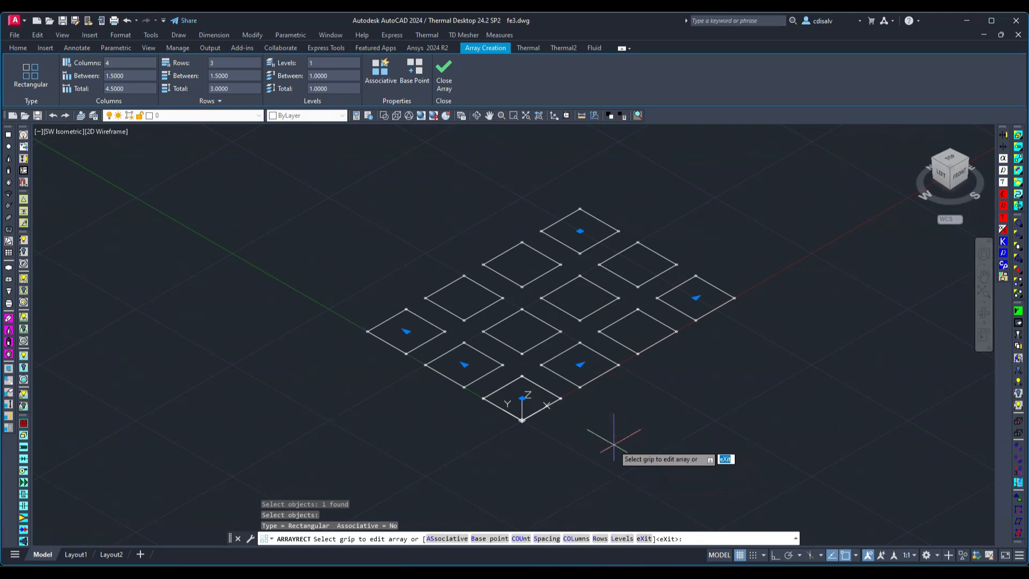
click(600, 538)
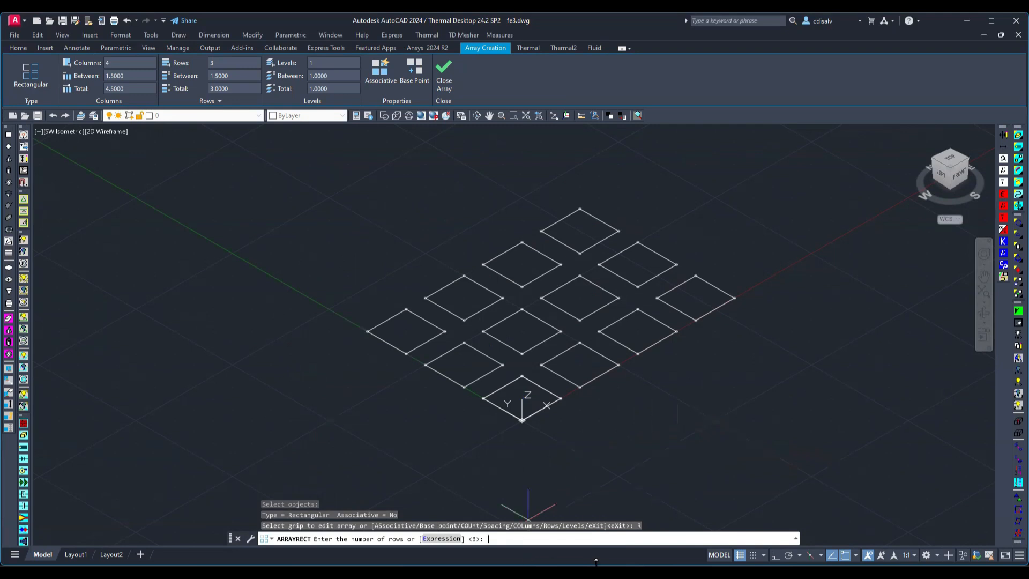
text(4)
key(Return)
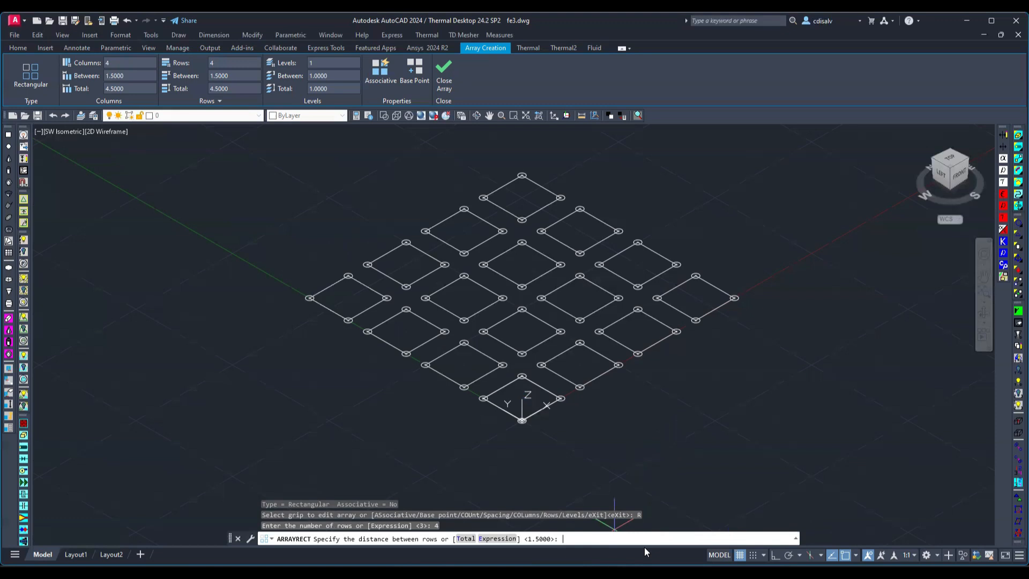
text(1)
key(Return)
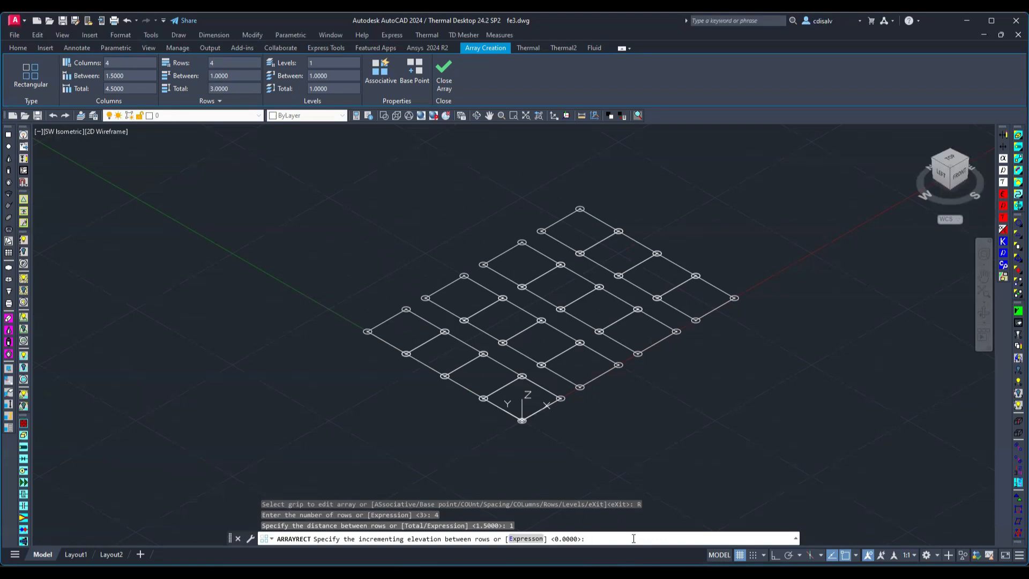
key(Return)
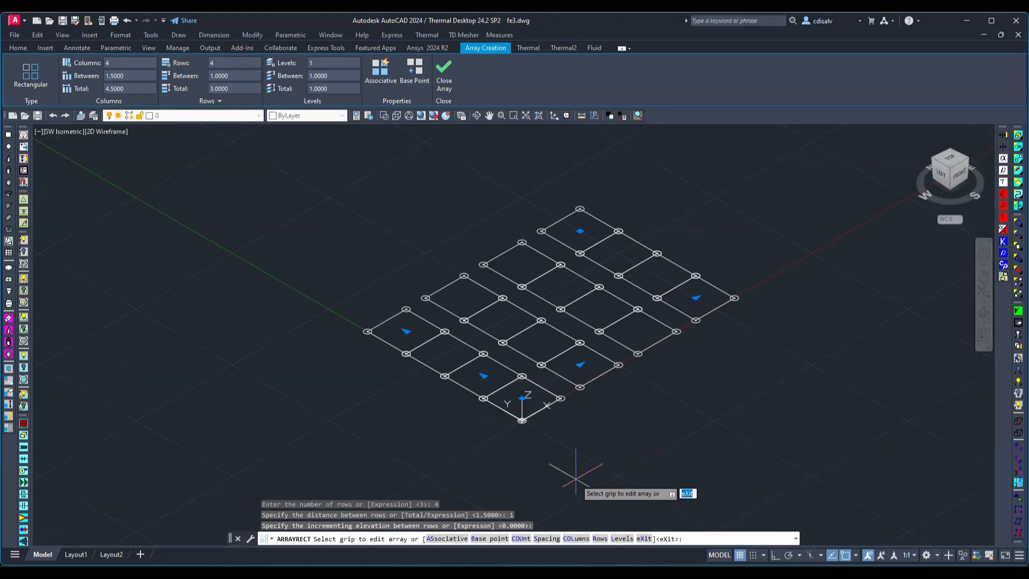
- Set the array to 3 columns spaced 1 apart and finish the array command
click(577, 539)
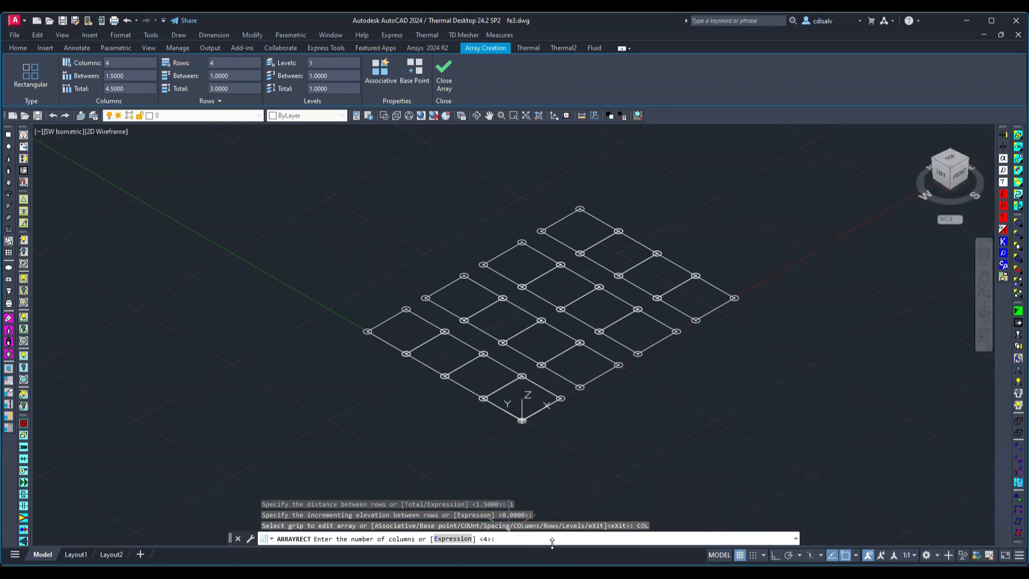
text(3)
key(Return)
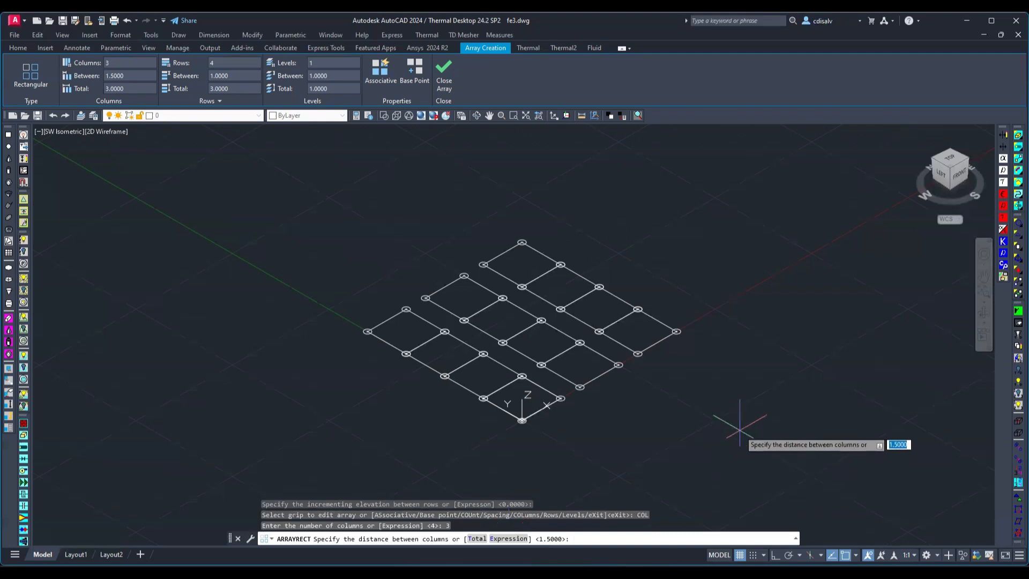
key(BackSpace)
key(Return)
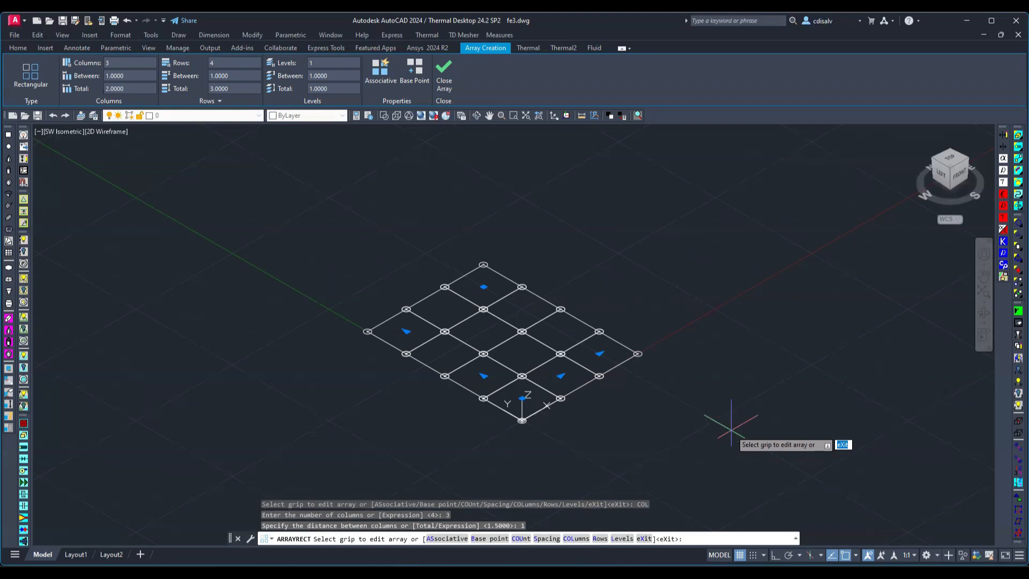
key(Escape)
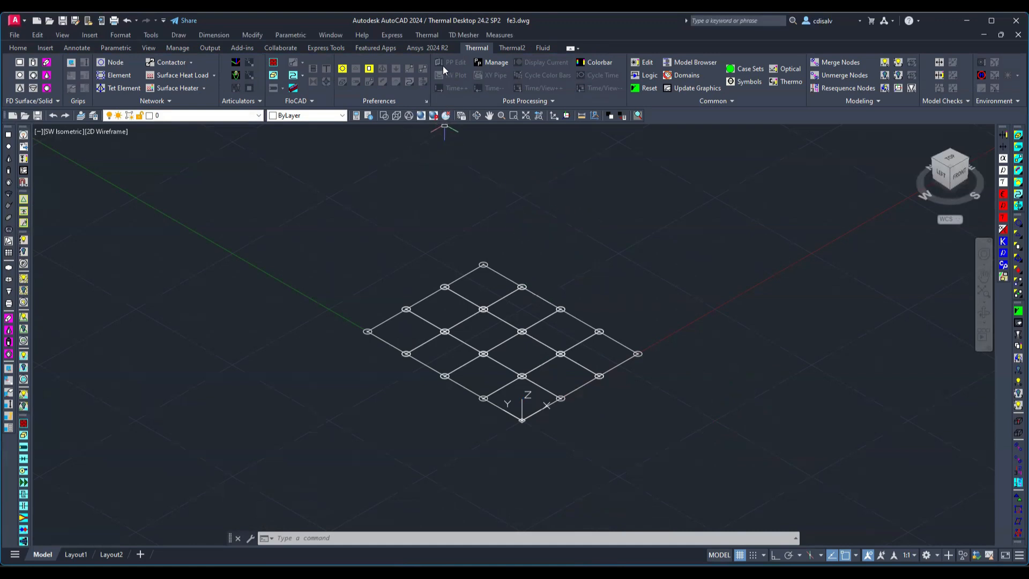
- Run the free-edges model check on all elements of the arrayed grid
click(427, 35)
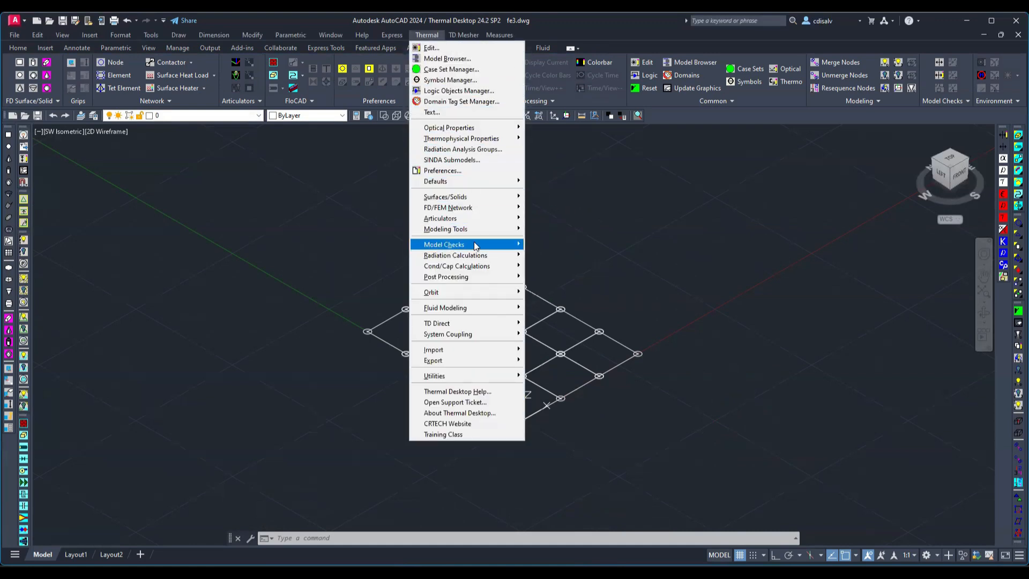
mouse_move(475, 246)
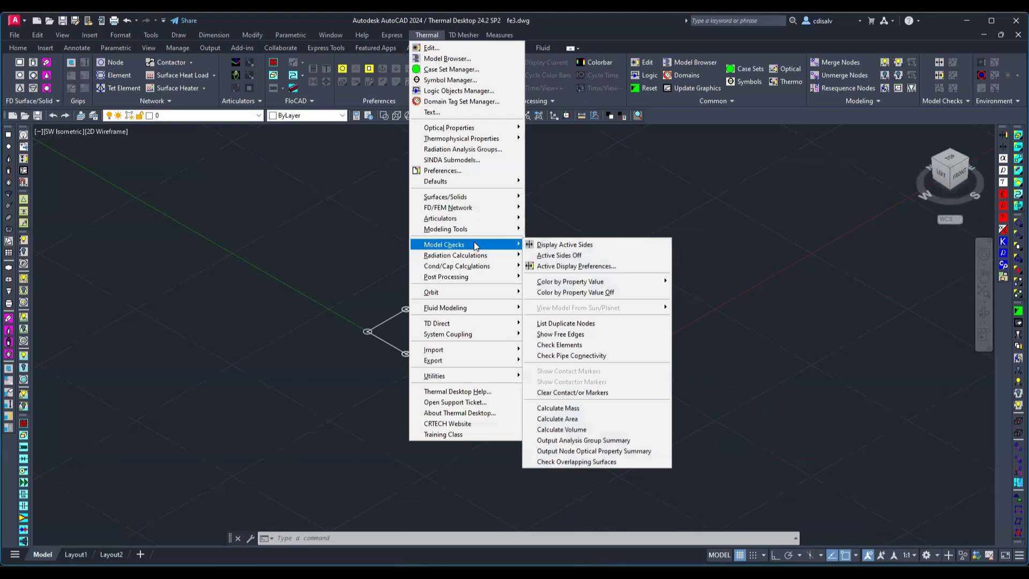
click(566, 335)
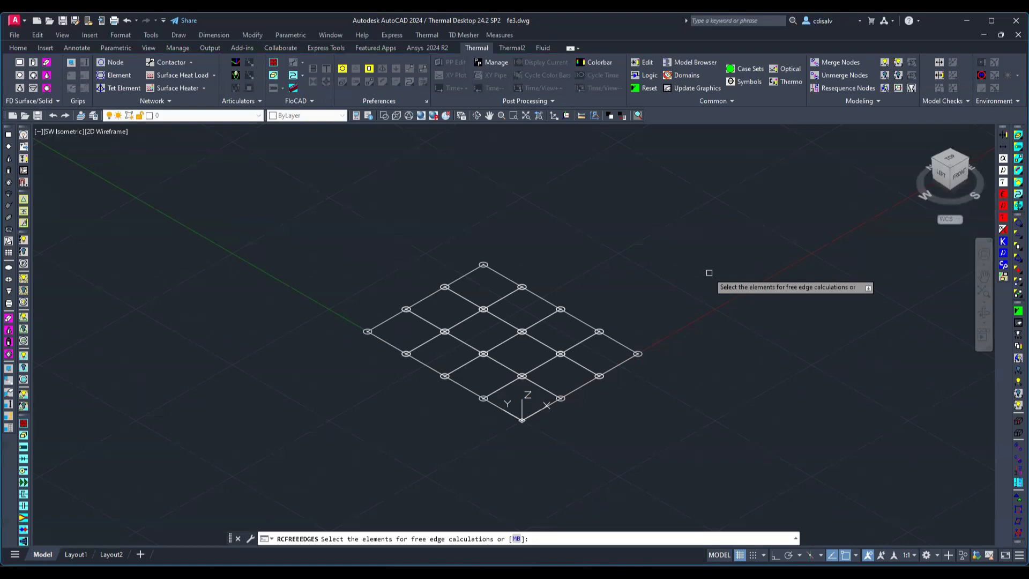
click(729, 211)
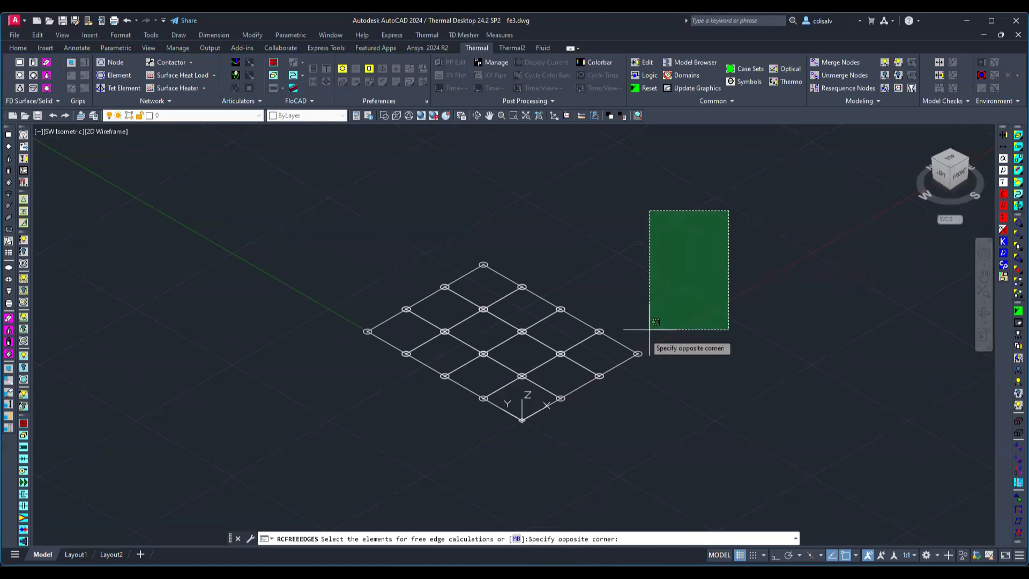
click(300, 452)
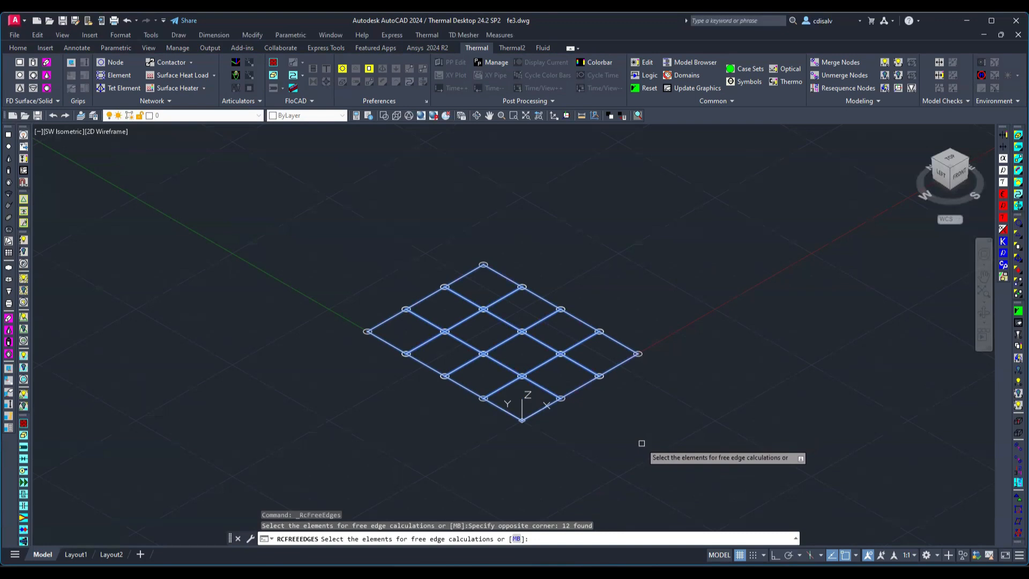
key(Return)
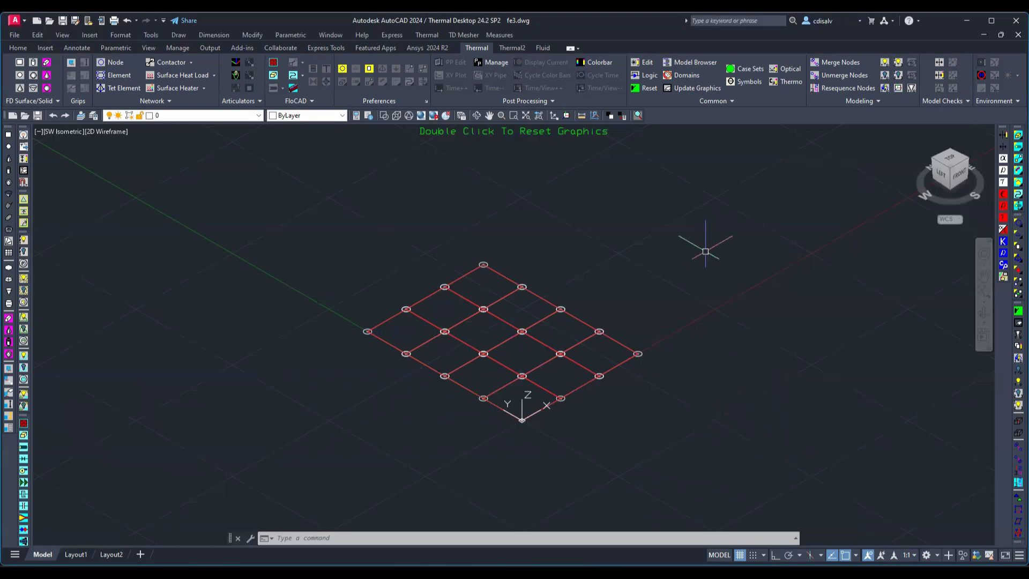
- Merge the coincident nodes of the whole model with a .01 m tolerance, keeping the first selected node
click(428, 36)
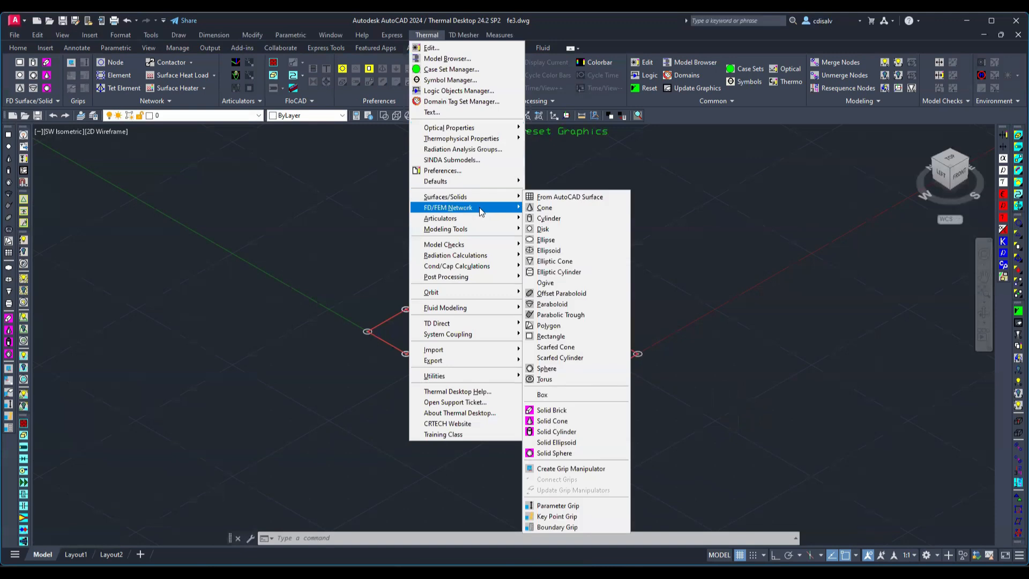
mouse_move(480, 210)
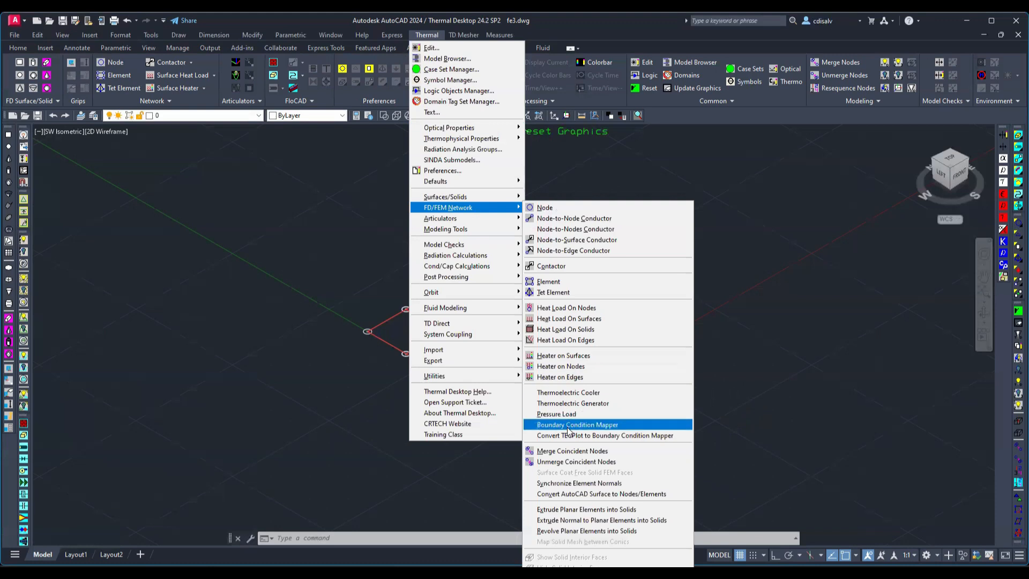
click(575, 452)
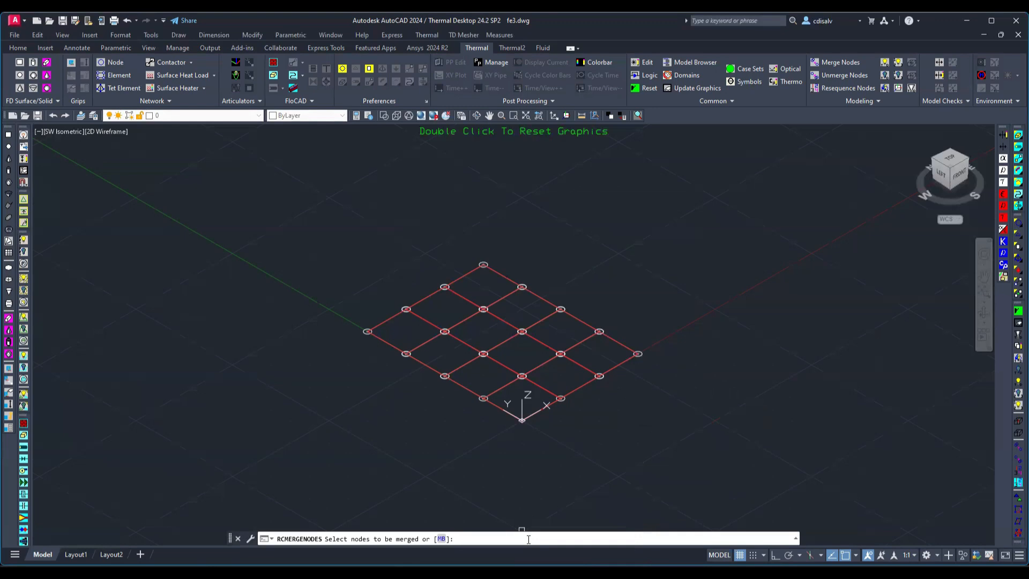
text(all)
key(Return)
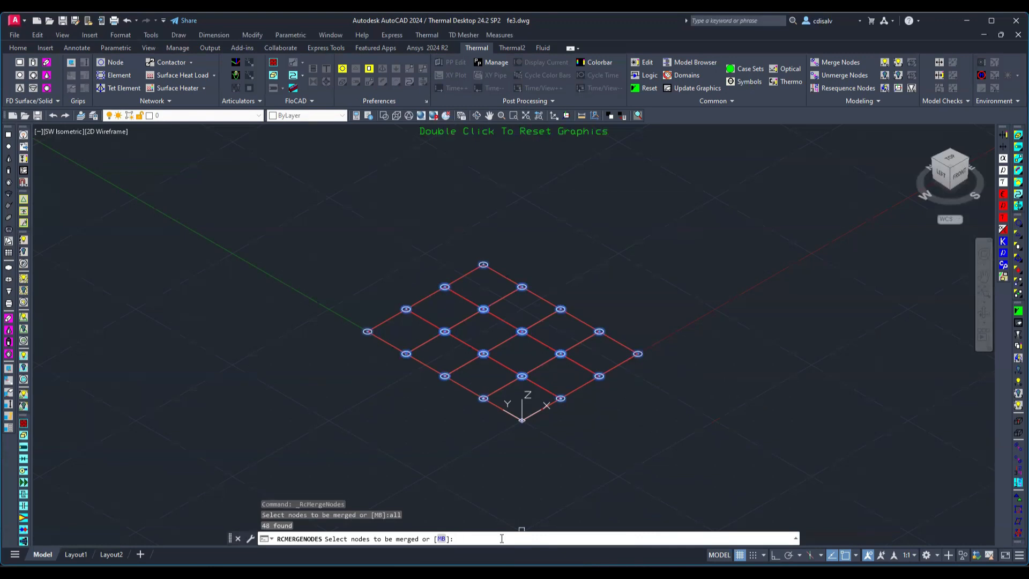
key(Return)
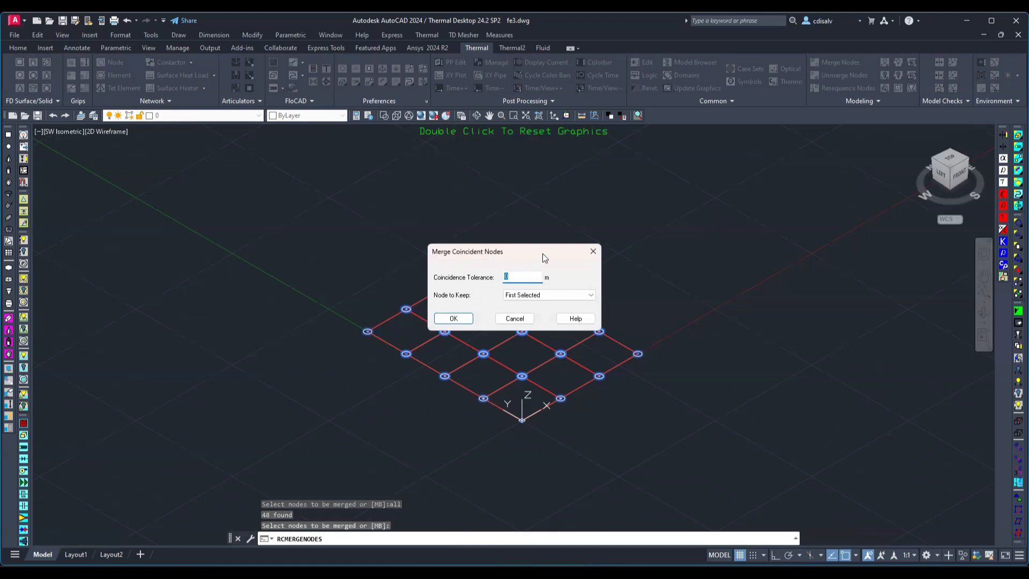
drag(544, 257, 678, 273)
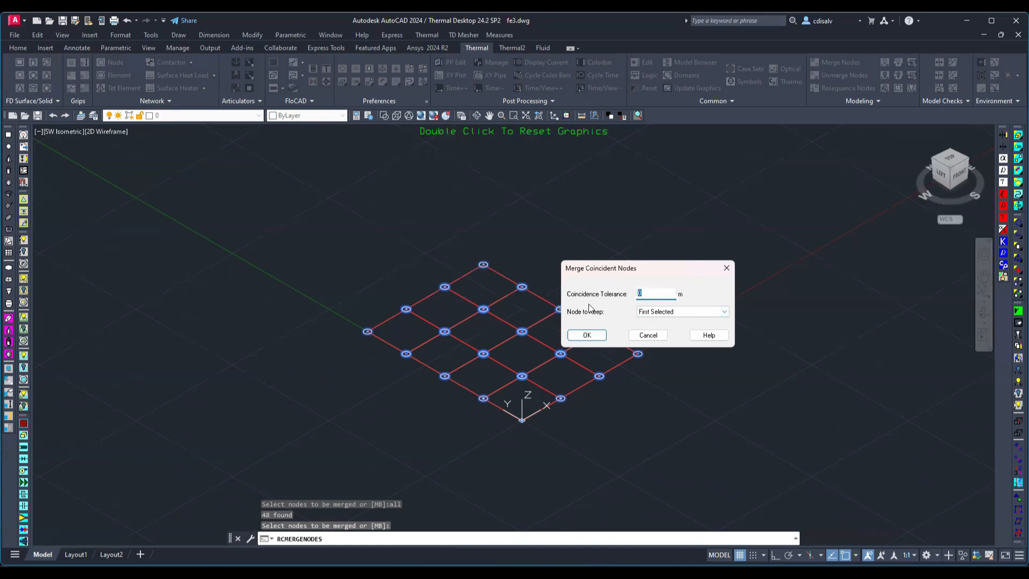
text(.01)
click(587, 335)
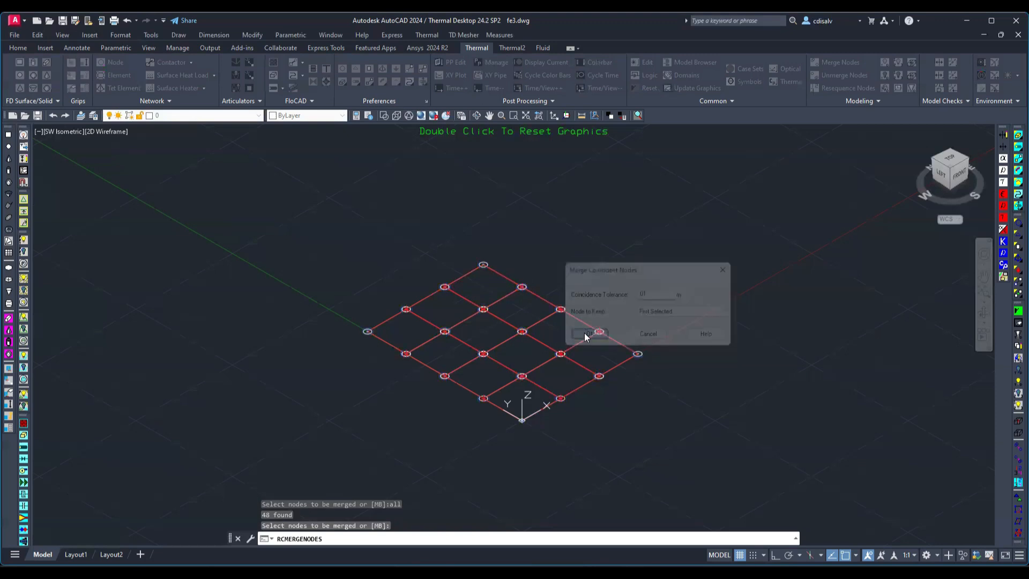
drag(511, 237, 728, 310)
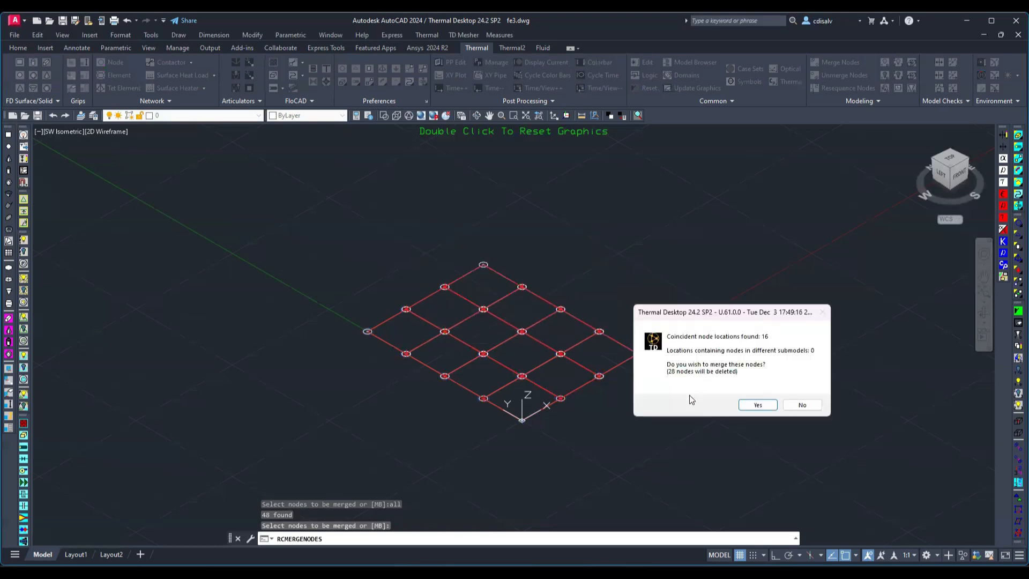
click(757, 404)
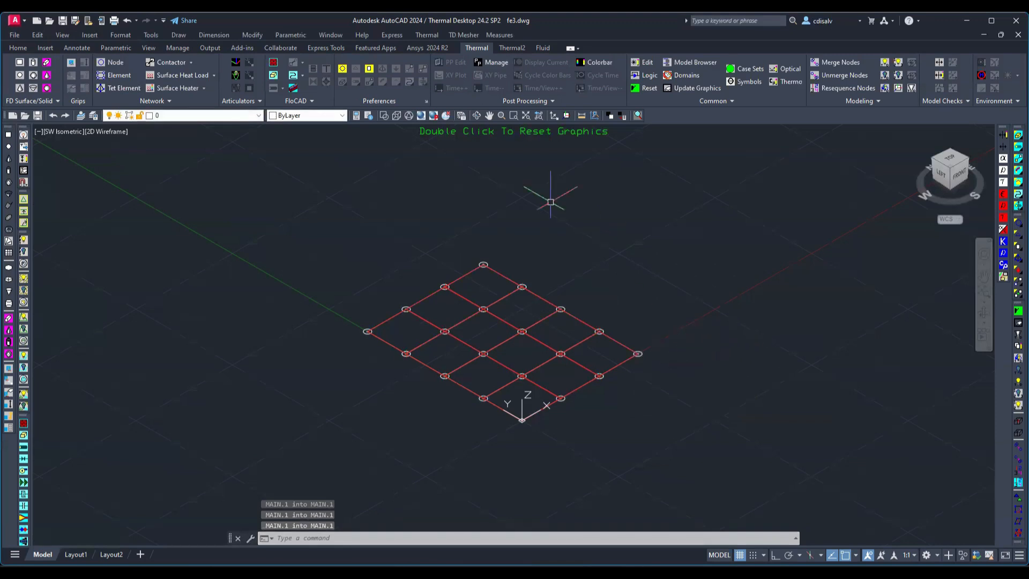
- Regenerate the drawing display with the REGEN command
click(388, 540)
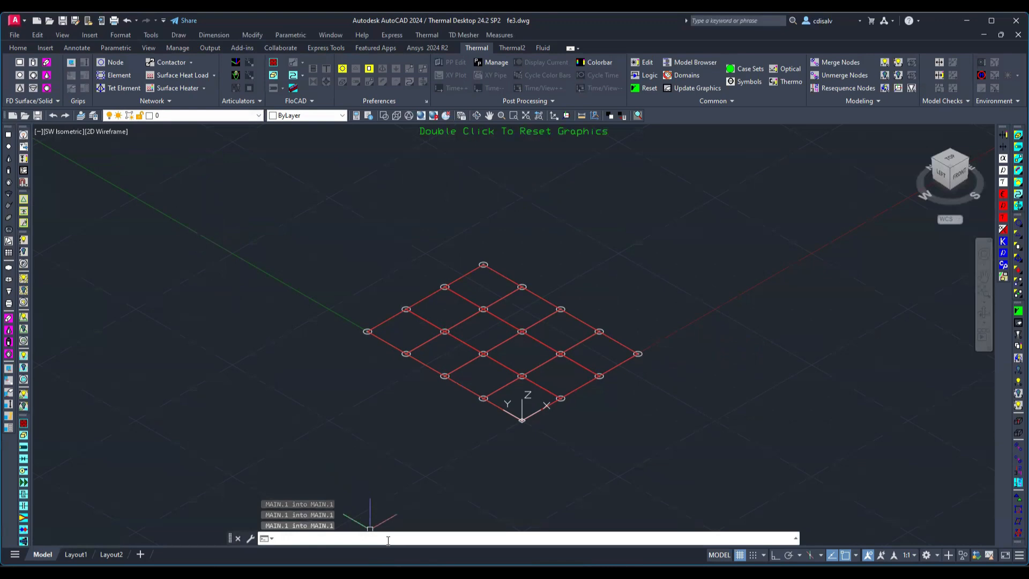
text(REGEn)
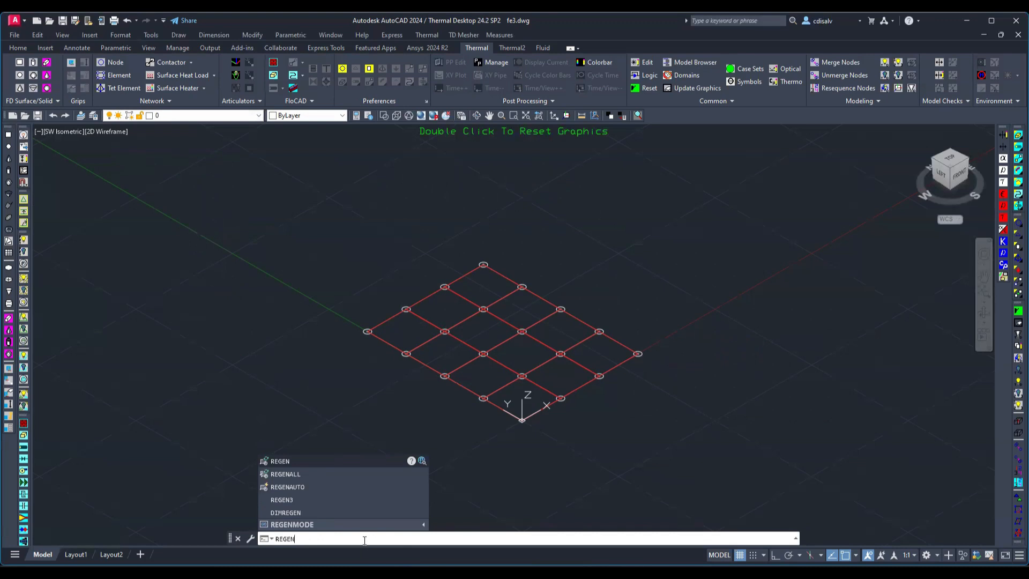
click(296, 462)
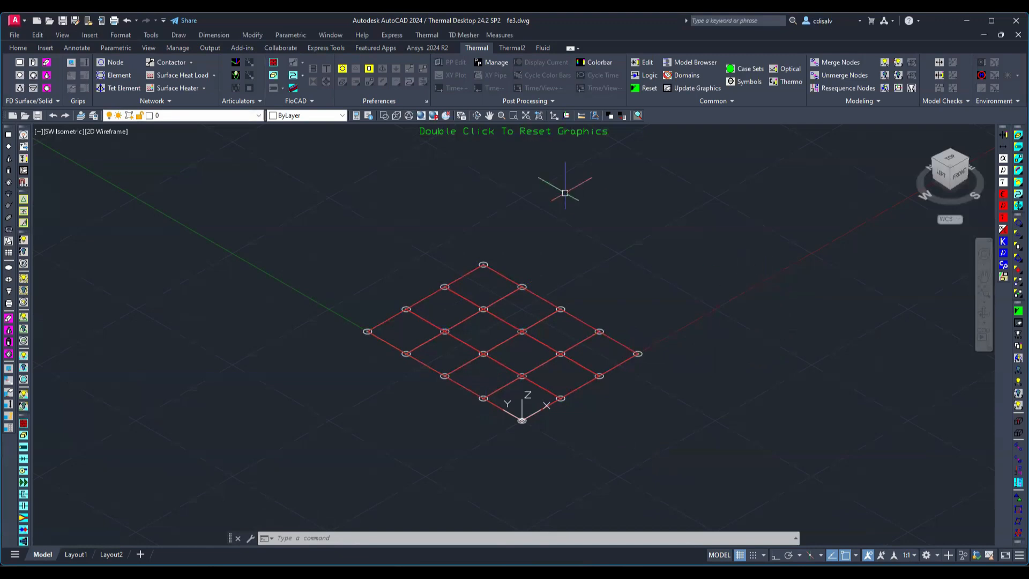
- Run the free-edges model check on all elements of the merged grid
click(426, 35)
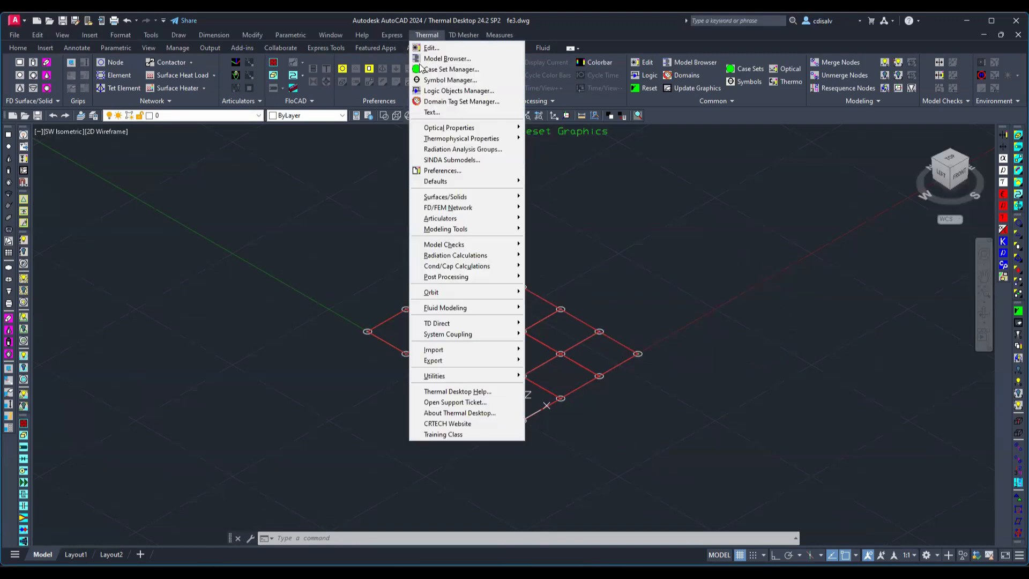
mouse_move(460, 246)
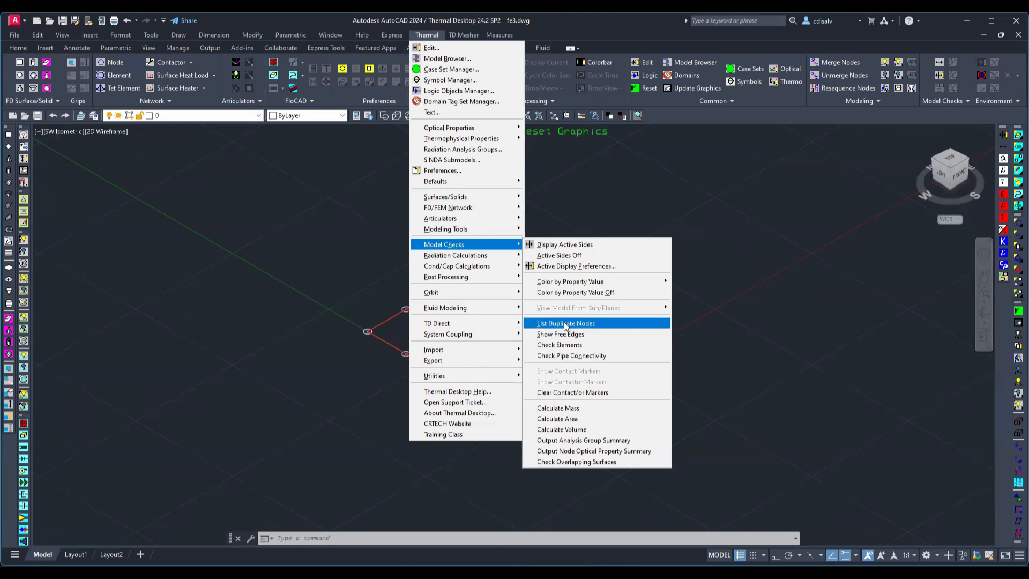
click(569, 336)
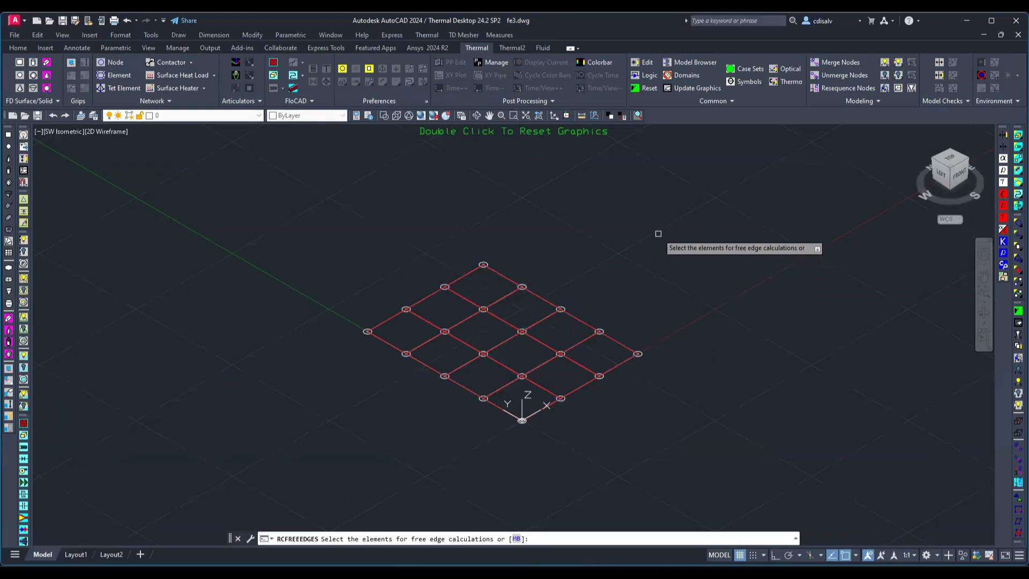
click(742, 206)
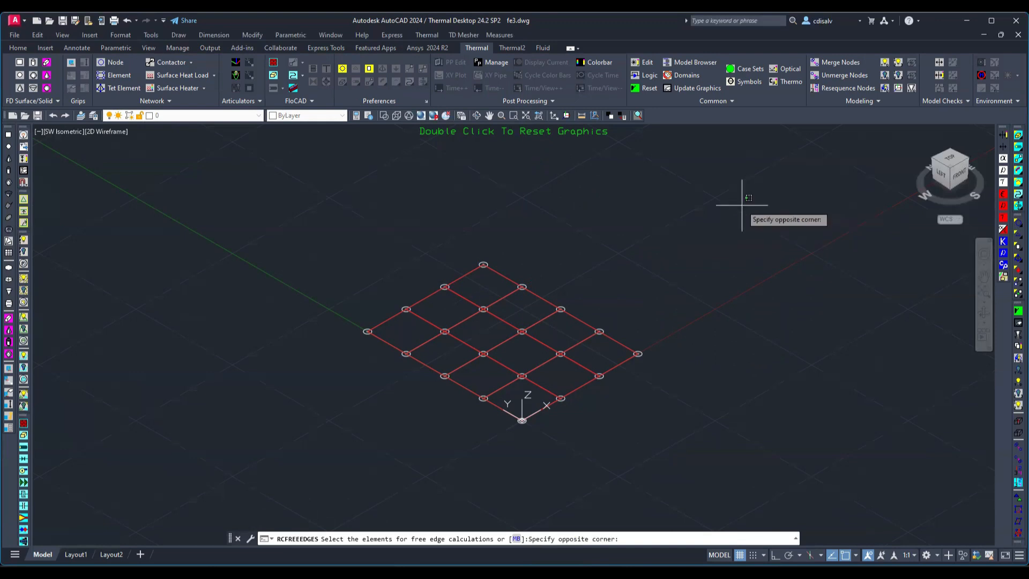
click(295, 473)
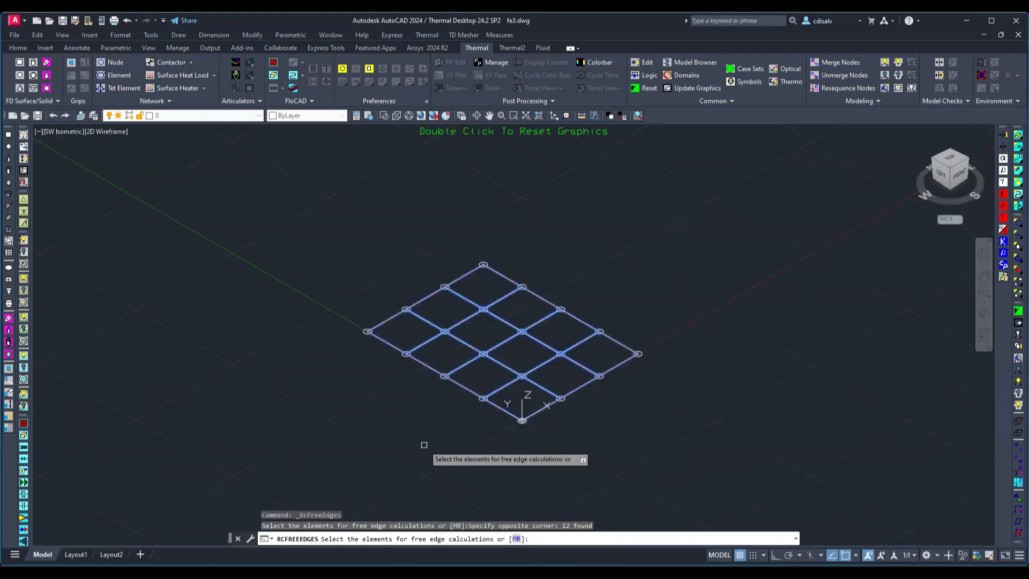
key(Return)
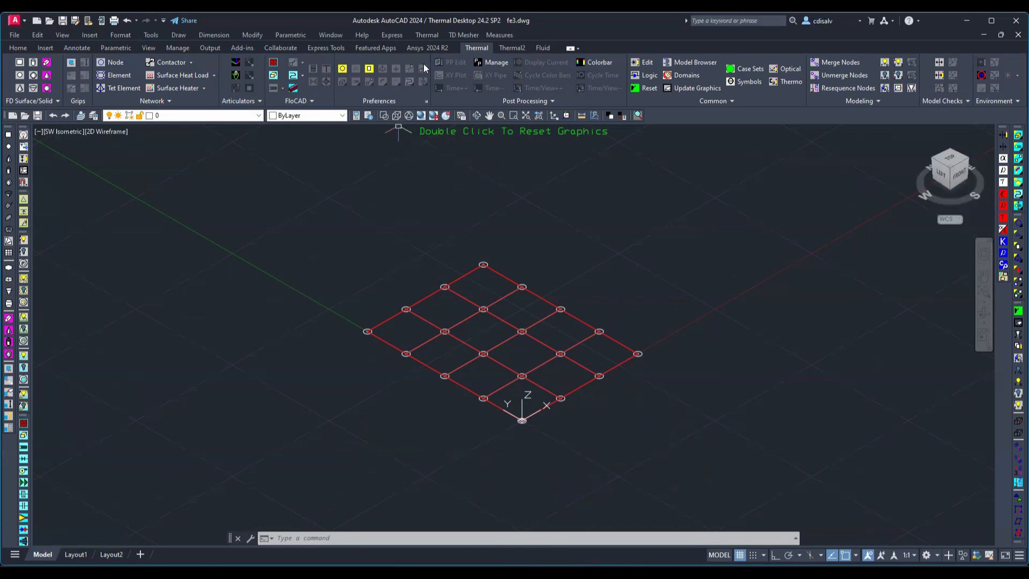
- Start extruding all planar elements of the grid into solids, with the extrude vector running from 0,0 to 0,0,5
click(427, 35)
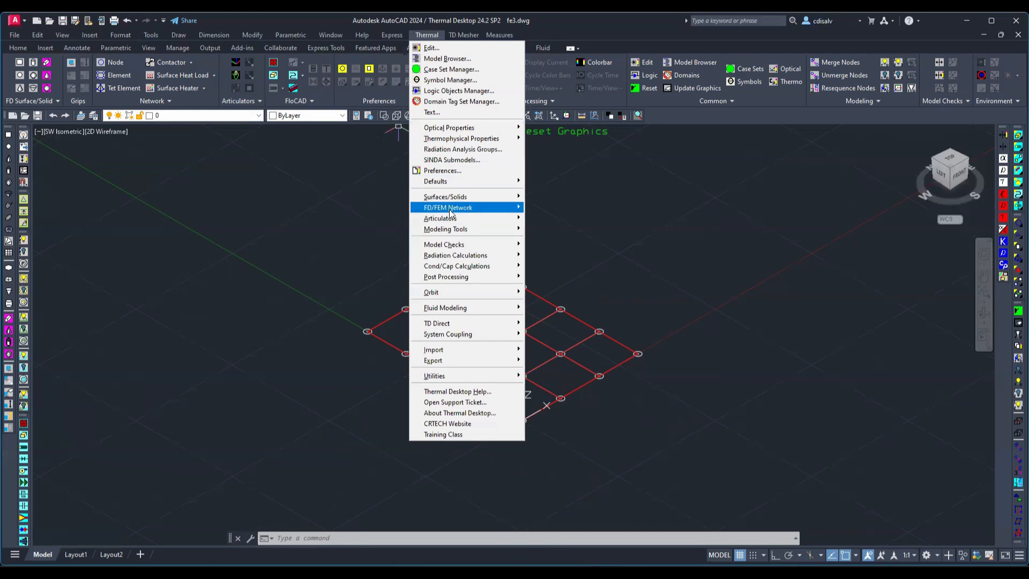
mouse_move(450, 214)
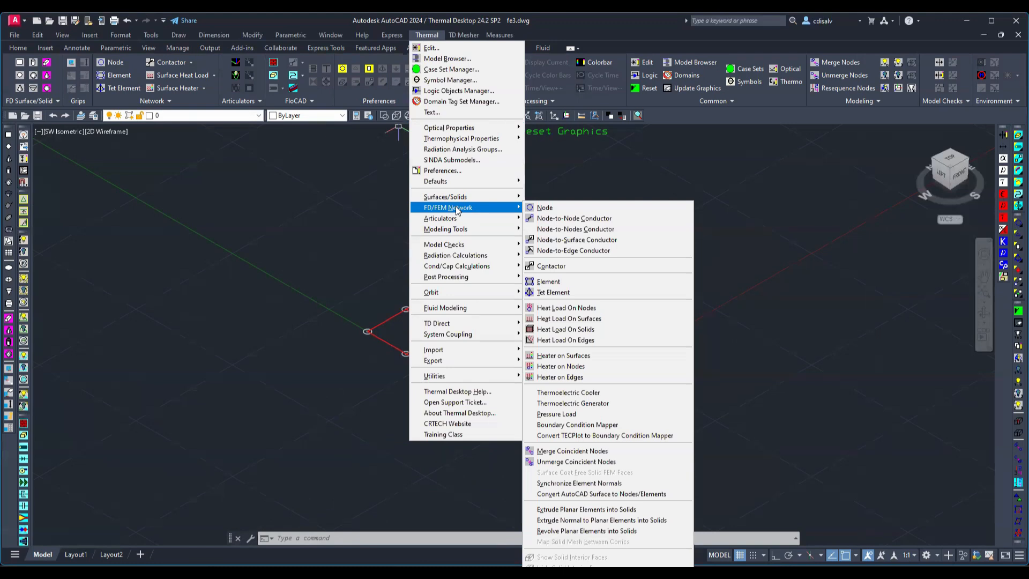
click(557, 511)
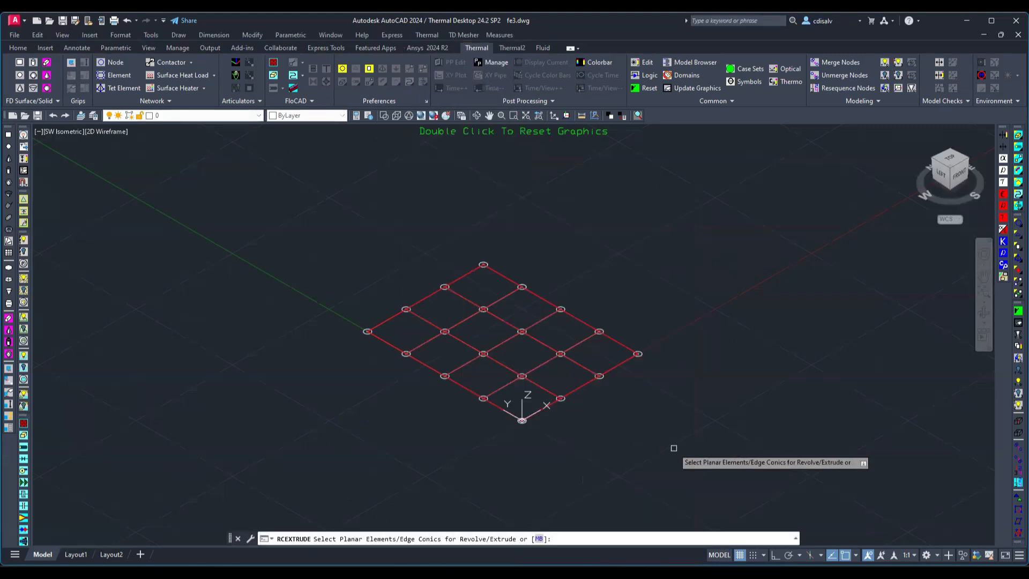
key(Return)
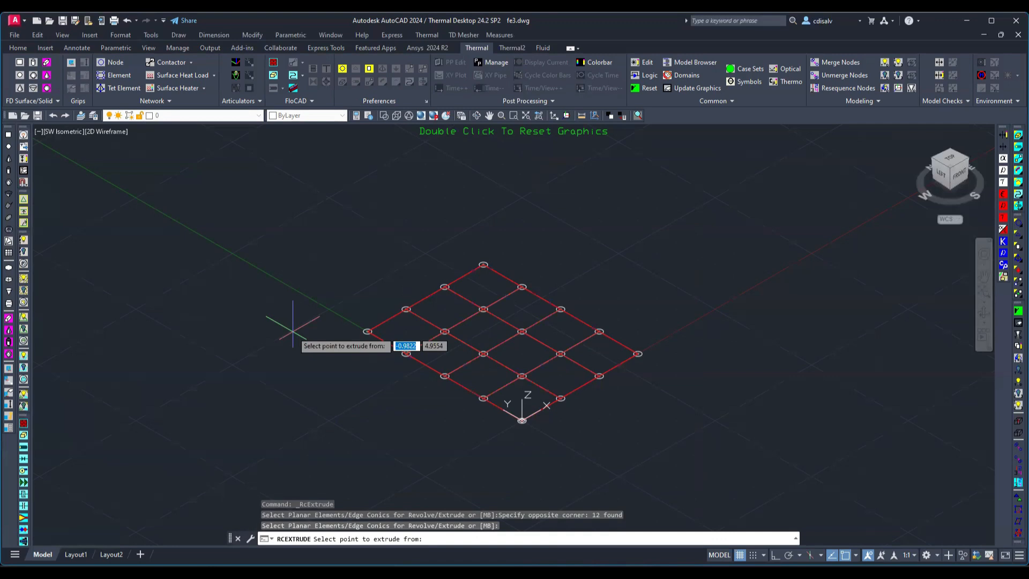
text(0,0)
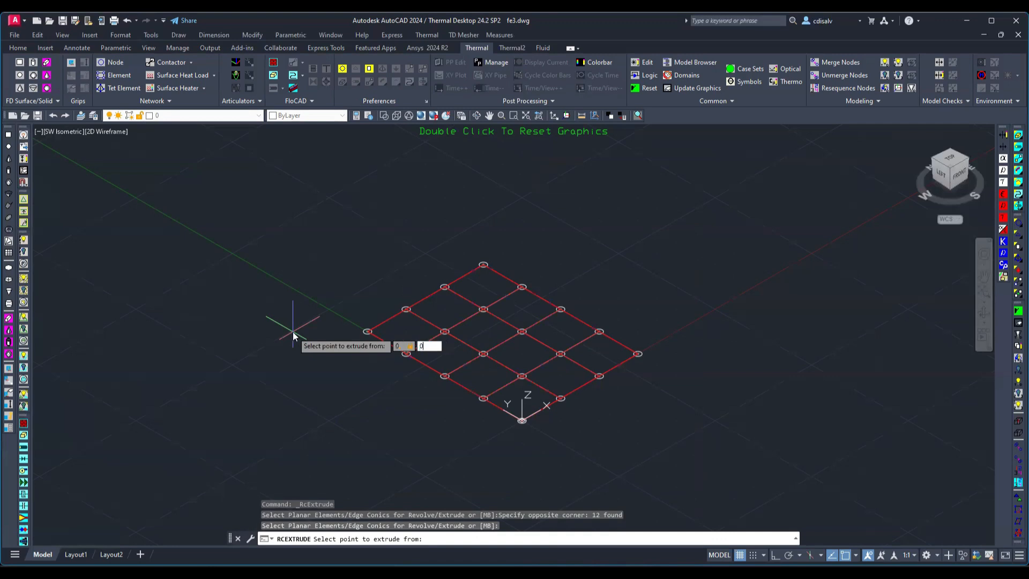
key(Return)
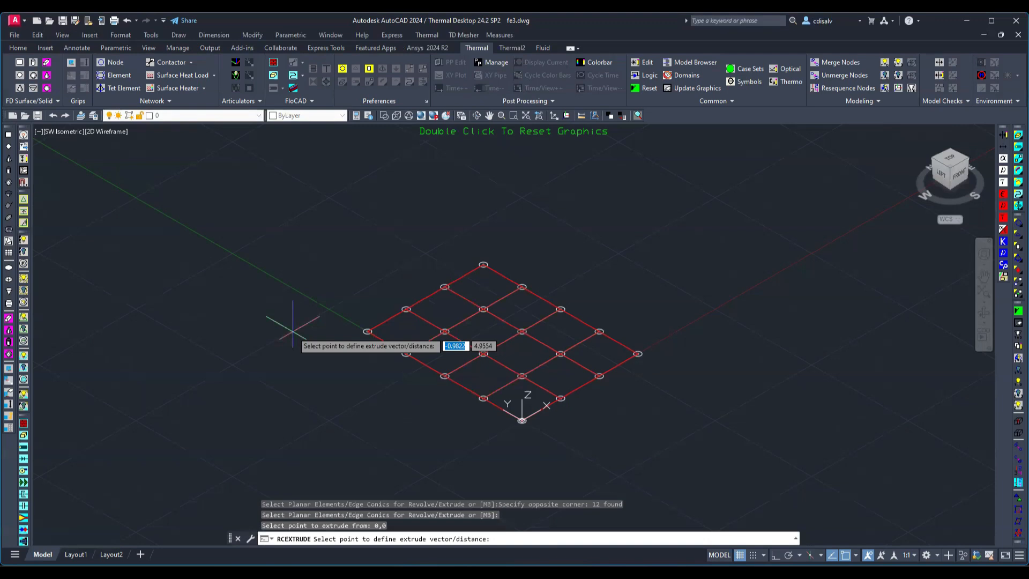
text(0)
key(Tab)
text(0)
key(Tab)
text(5)
key(Return)
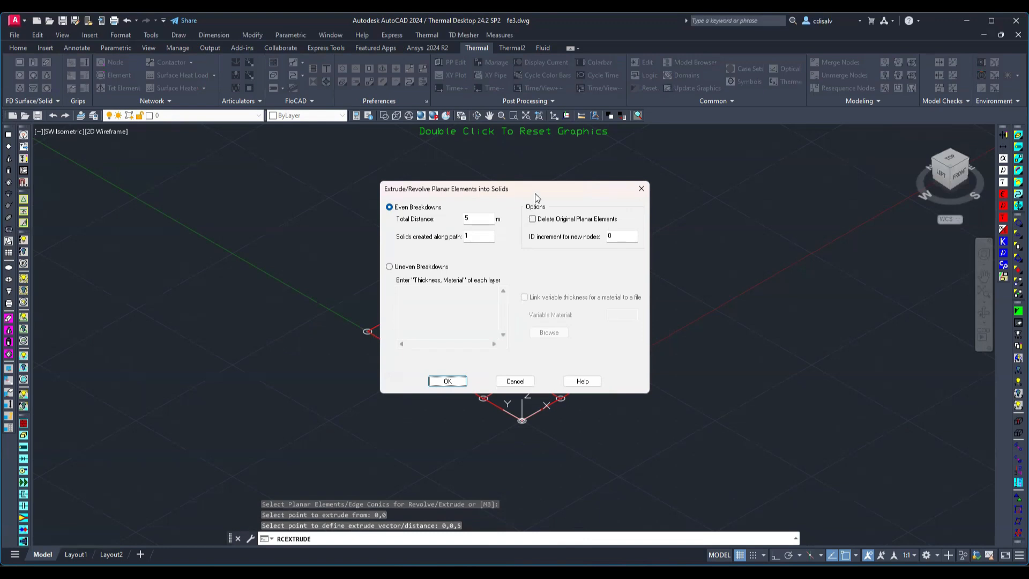
- Set 5 evenly divided solids along the path and create the extrusion
drag(538, 195, 561, 205)
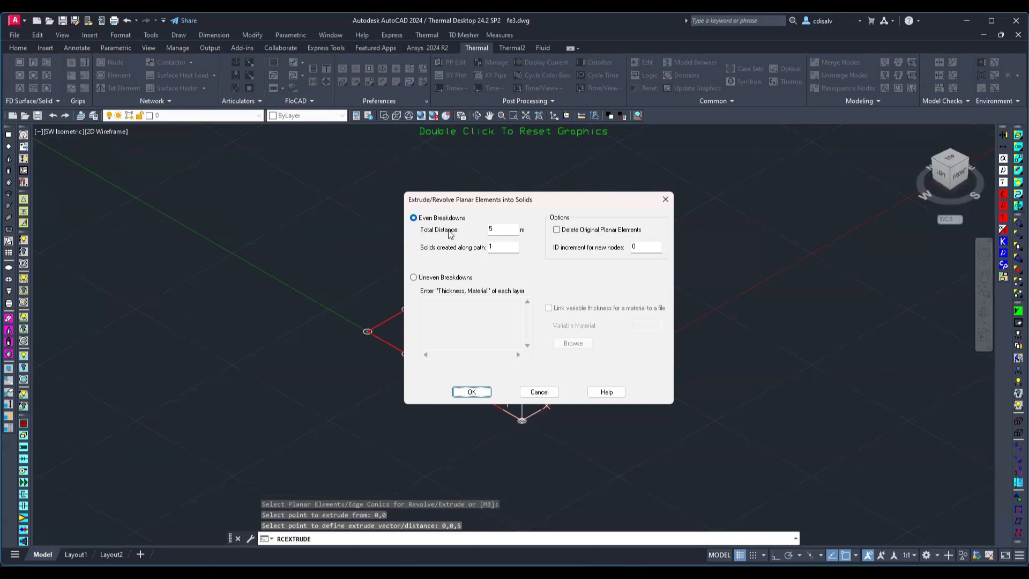
double_click(508, 247)
text(5)
key(Tab)
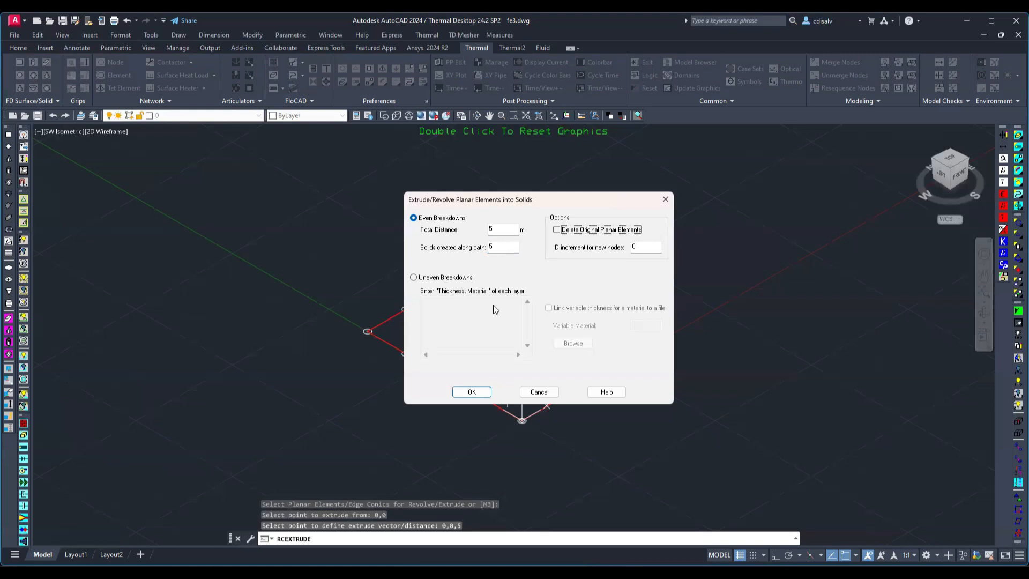
click(471, 392)
scroll(522, 298, up, 1)
scroll(522, 296, down, 2)
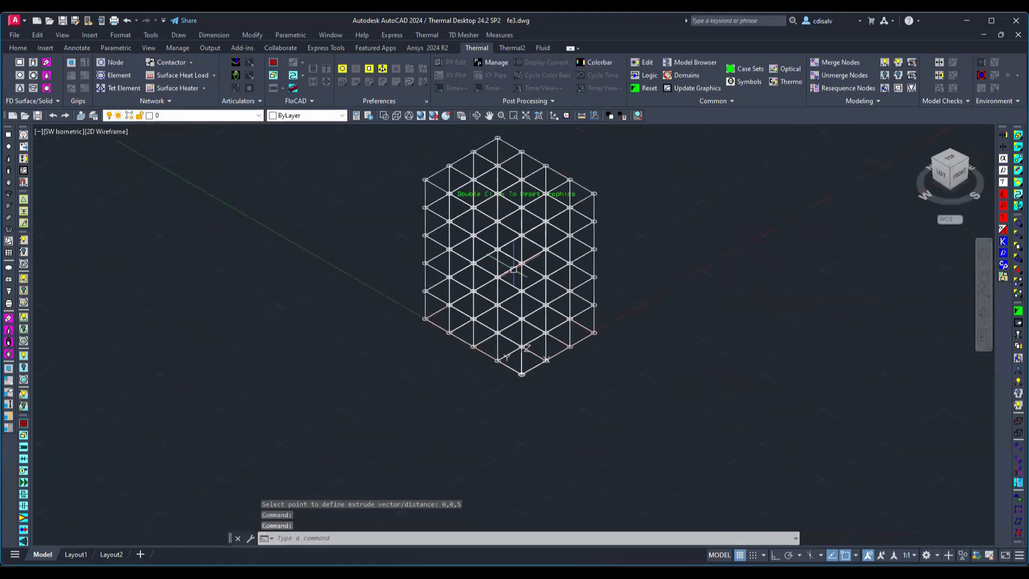
scroll(476, 144, down, 1)
scroll(476, 144, up, 2)
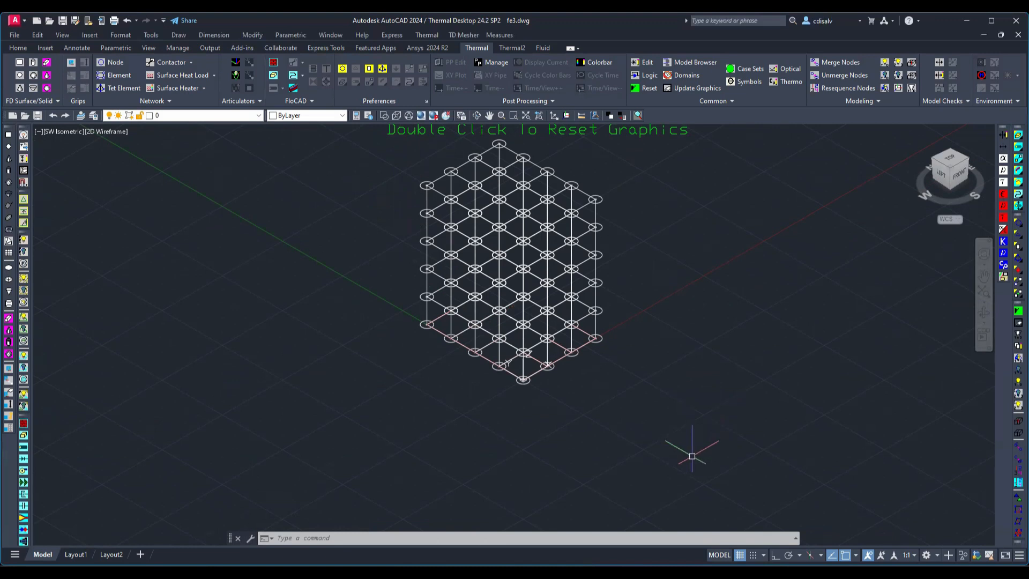
- Open the viewpoint presets with the VPOINT command and set the angle from the XY plane to 30
click(515, 539)
text(v)
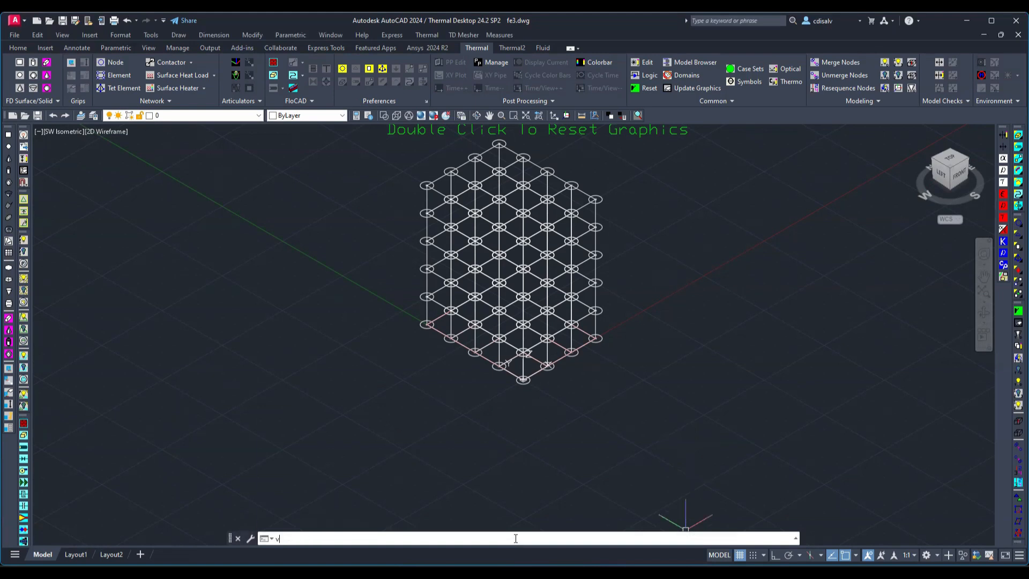
text(poin)
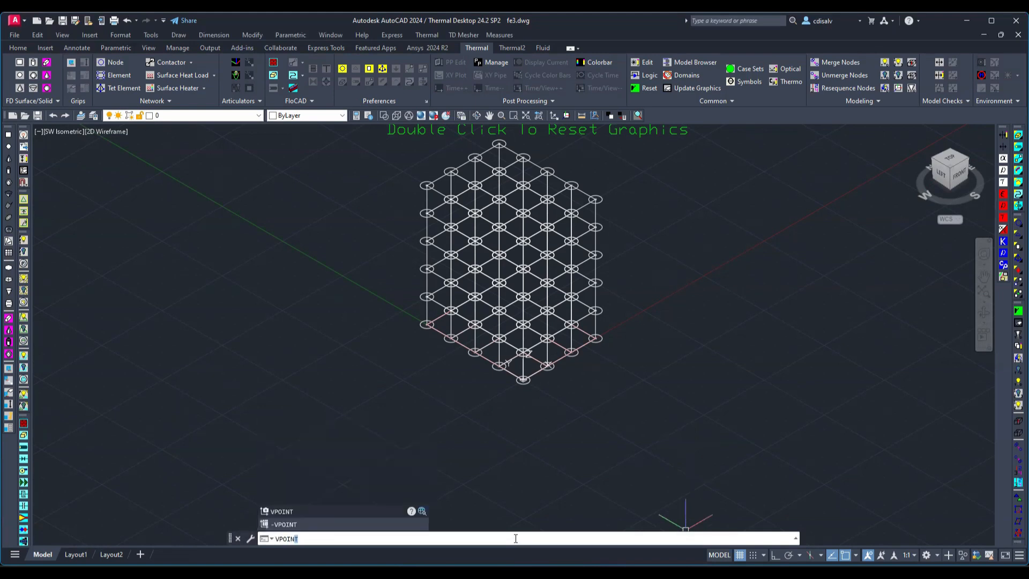
text(t)
key(Return)
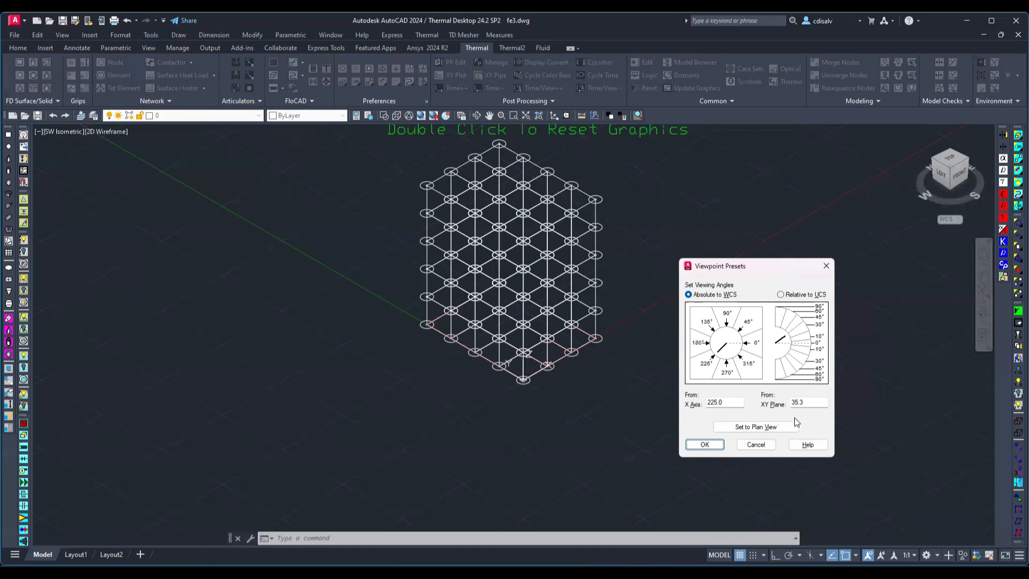
double_click(812, 403)
text(30)
click(704, 445)
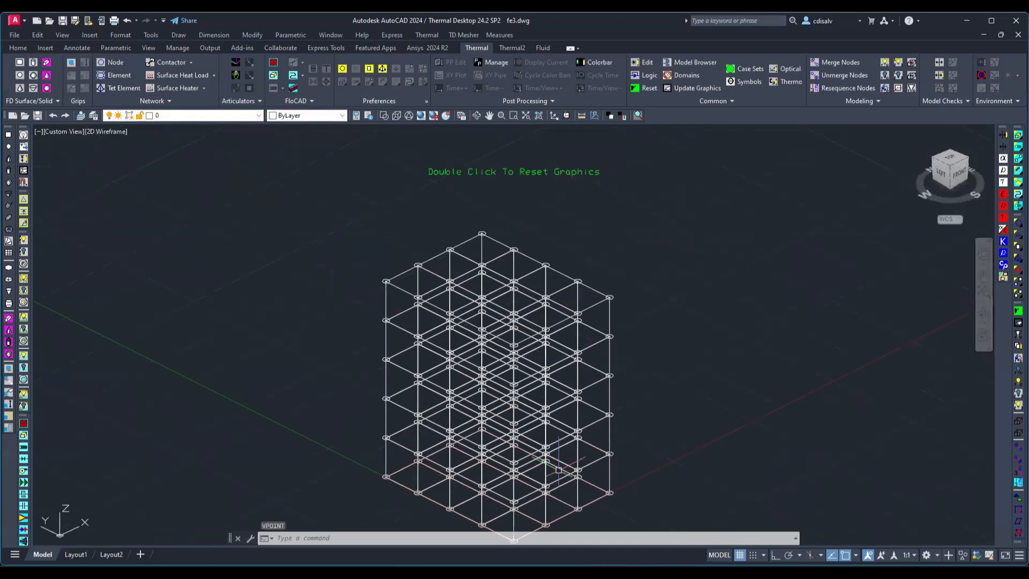
scroll(559, 470, down, 2)
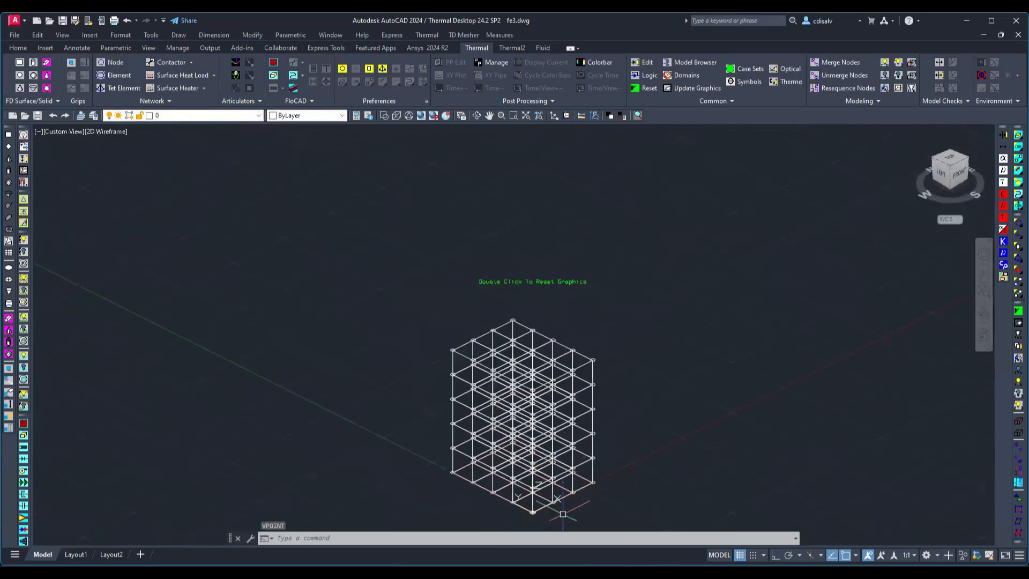
scroll(563, 515, up, 2)
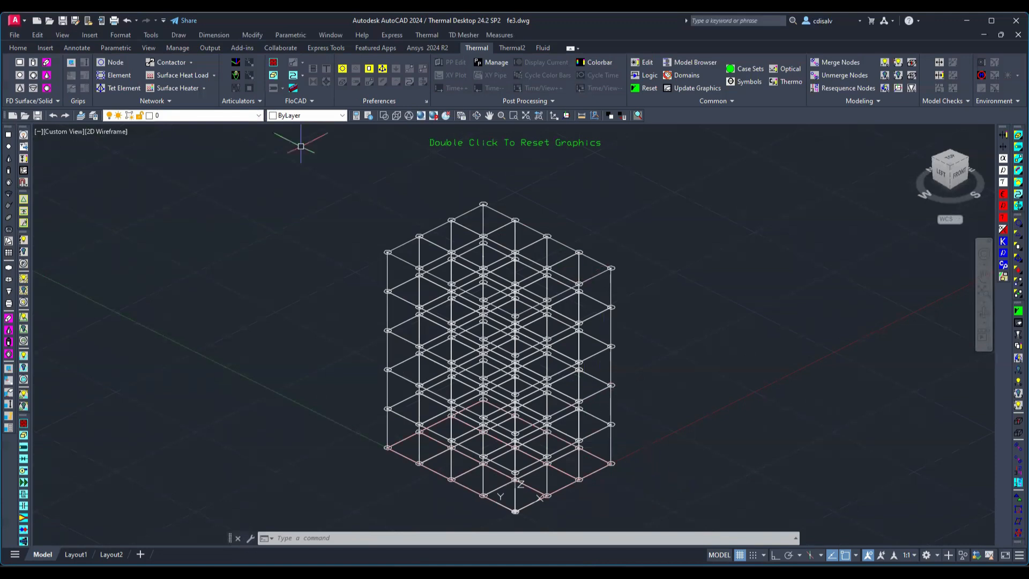
- Hide the interior faces of the extruded solid elements
click(424, 35)
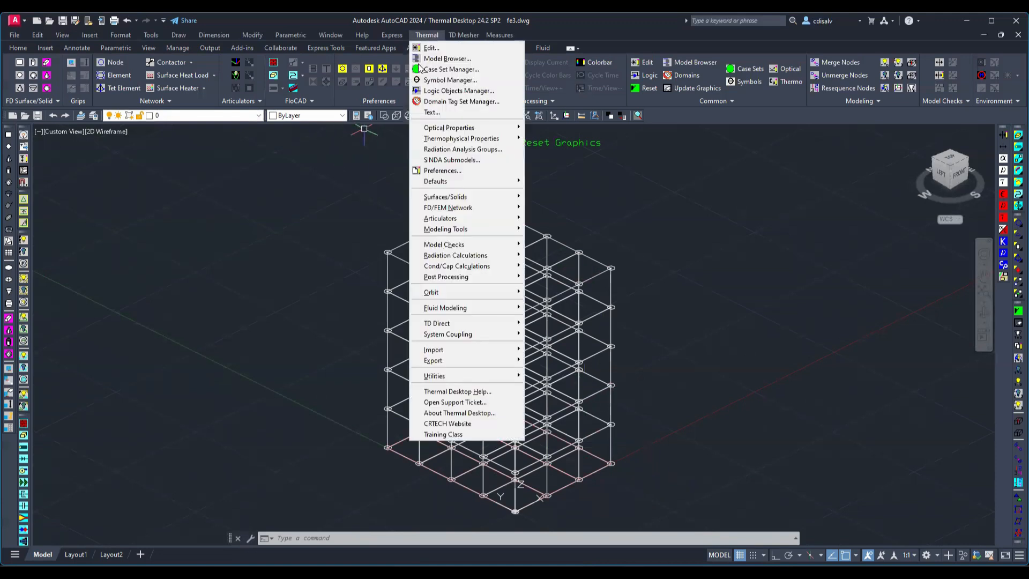
mouse_move(457, 209)
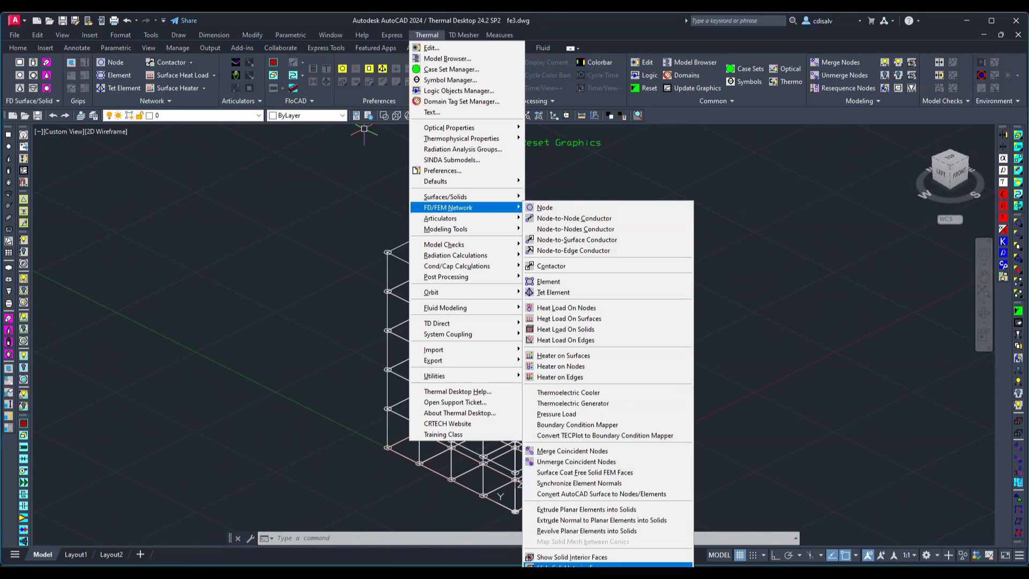
click(568, 566)
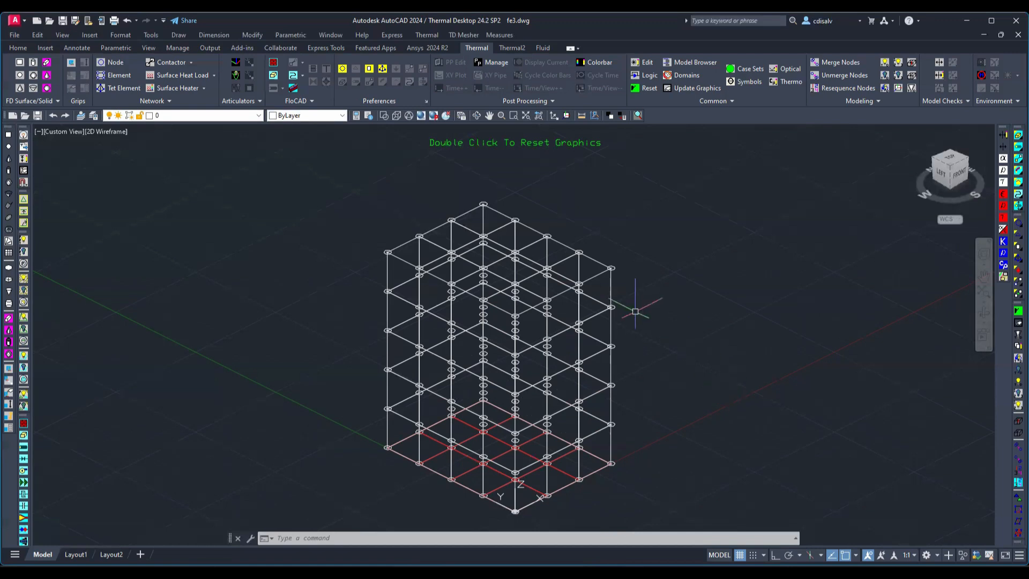
- Start revolving planar elements into solids and select all the planar elements of the base grid
click(426, 35)
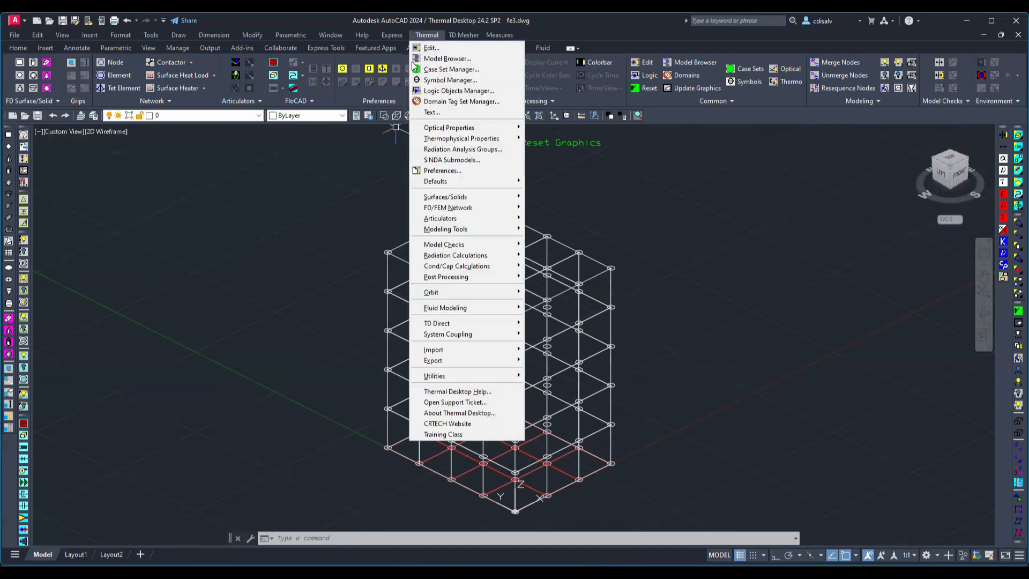
mouse_move(492, 209)
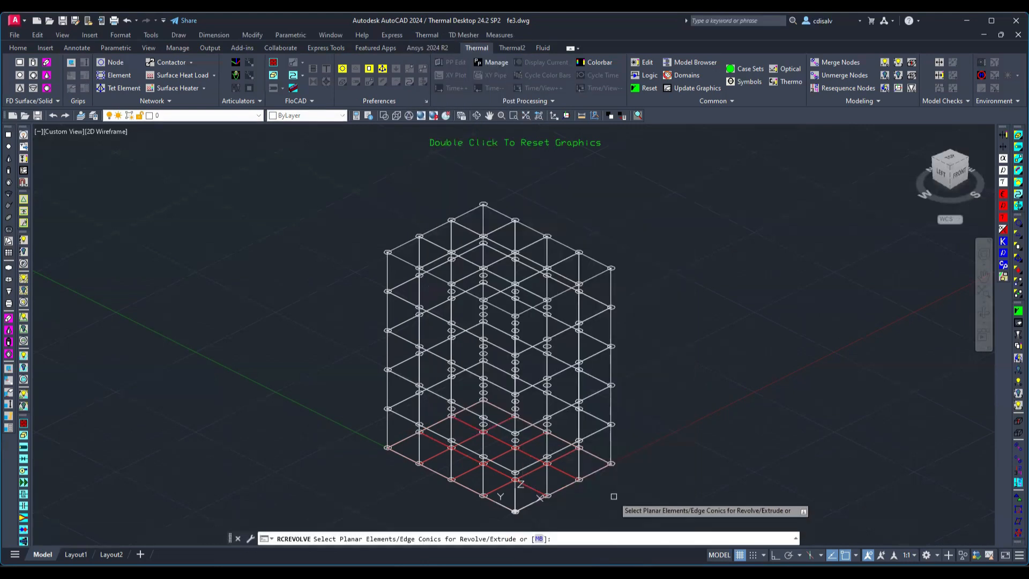
scroll(612, 503, down, 5)
scroll(612, 507, up, 5)
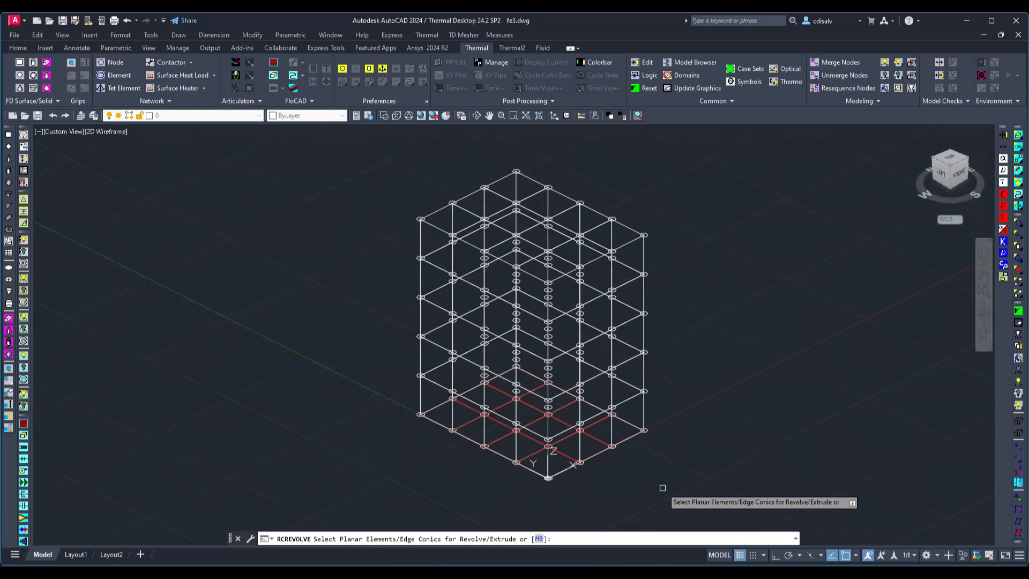
click(729, 194)
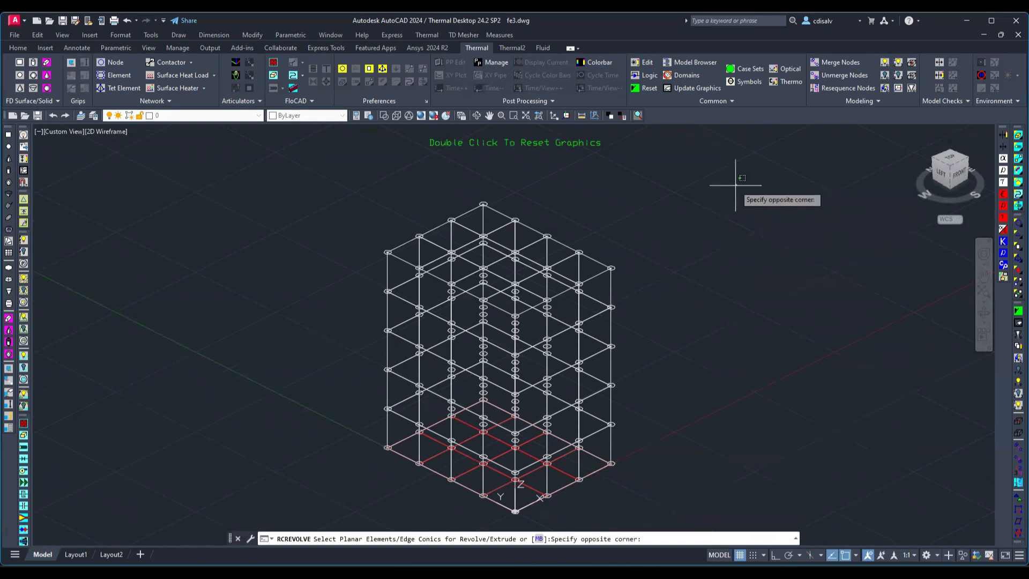
click(315, 542)
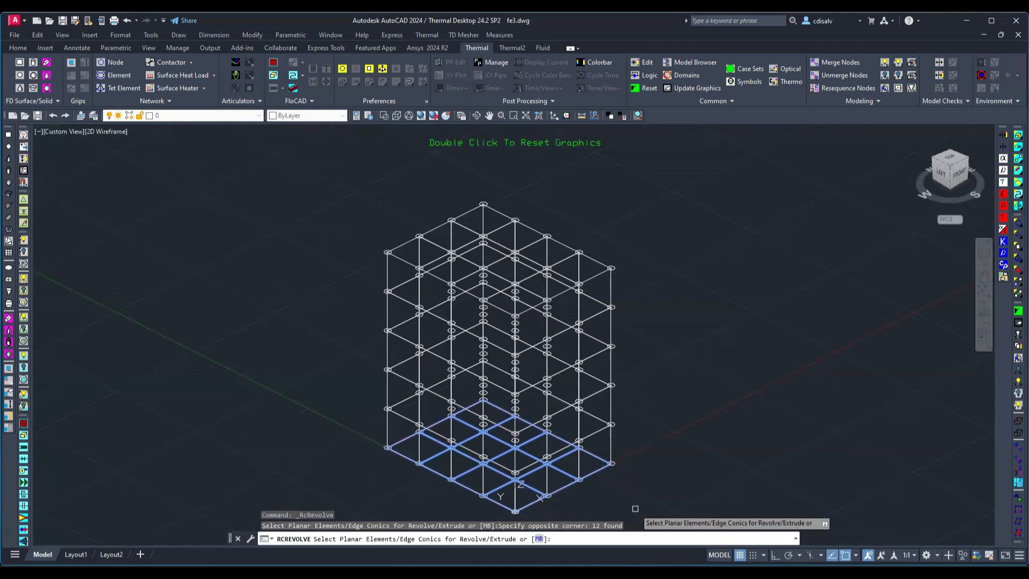
key(Return)
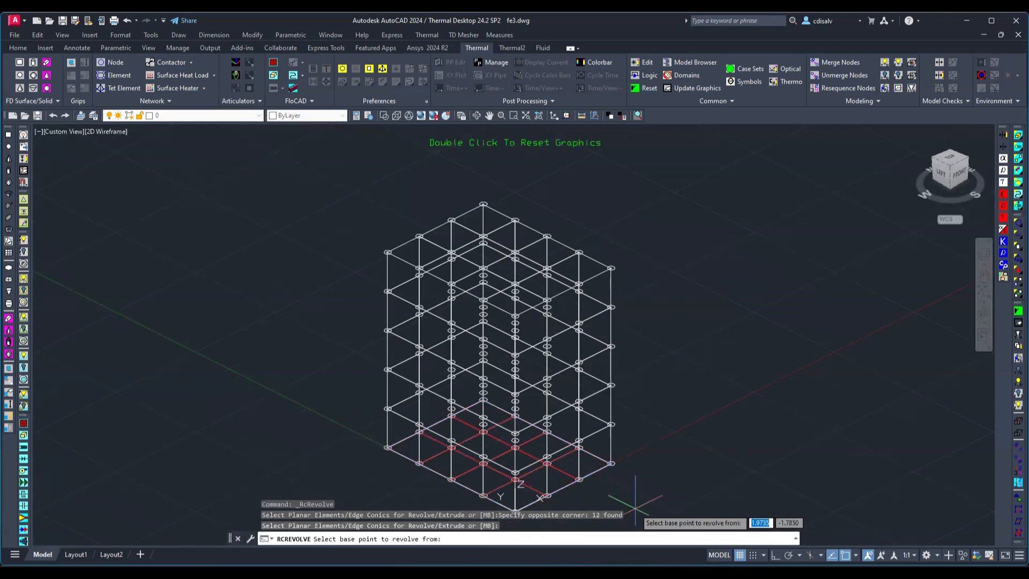
- Define the revolve axis from base point -3,0 to point -3,3
scroll(635, 506, up, 2)
scroll(382, 434, down, 4)
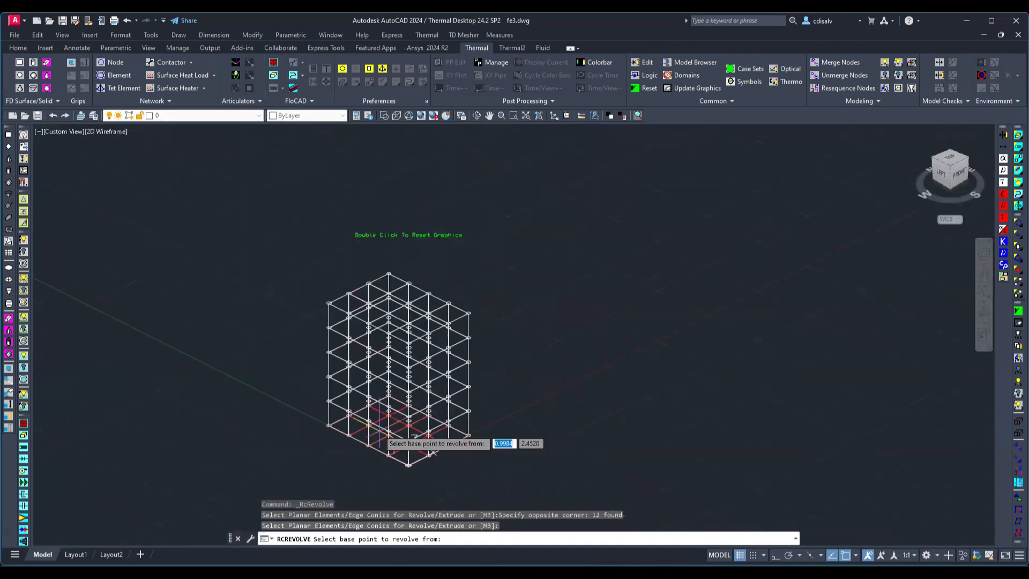
scroll(225, 426, up, 2)
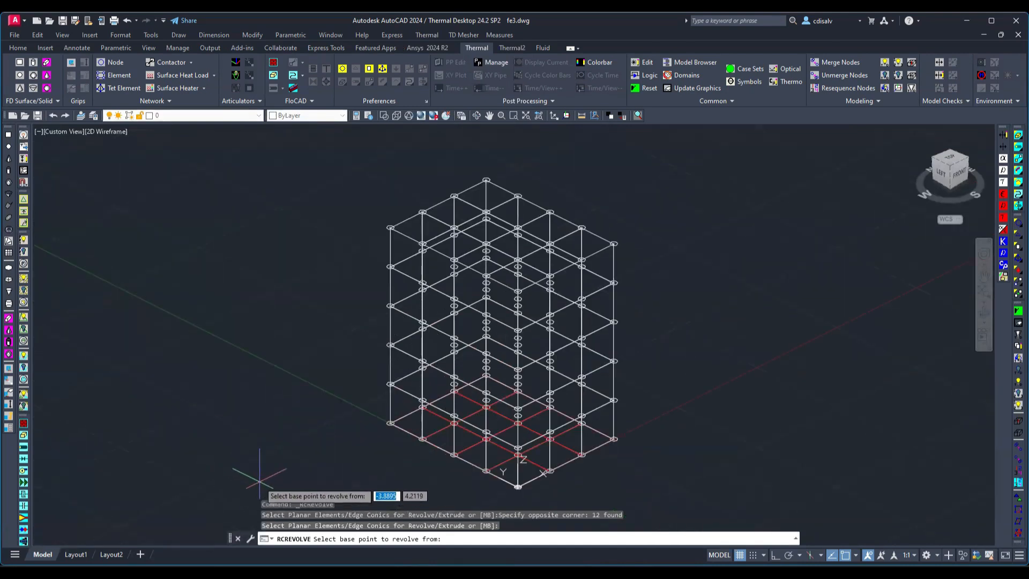
text(-3)
key(Tab)
text(0)
key(Return)
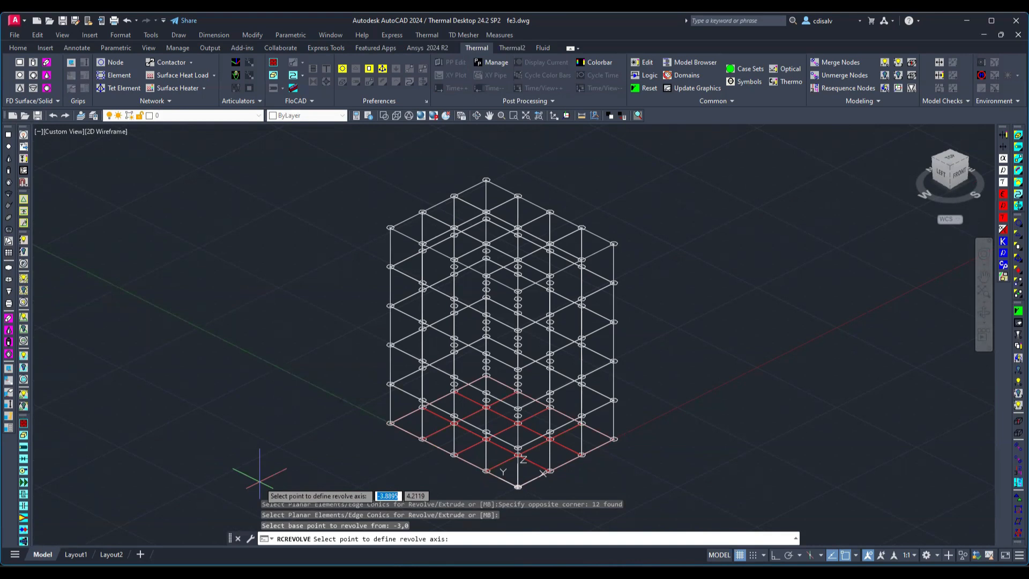
text(-3)
key(Tab)
text(3)
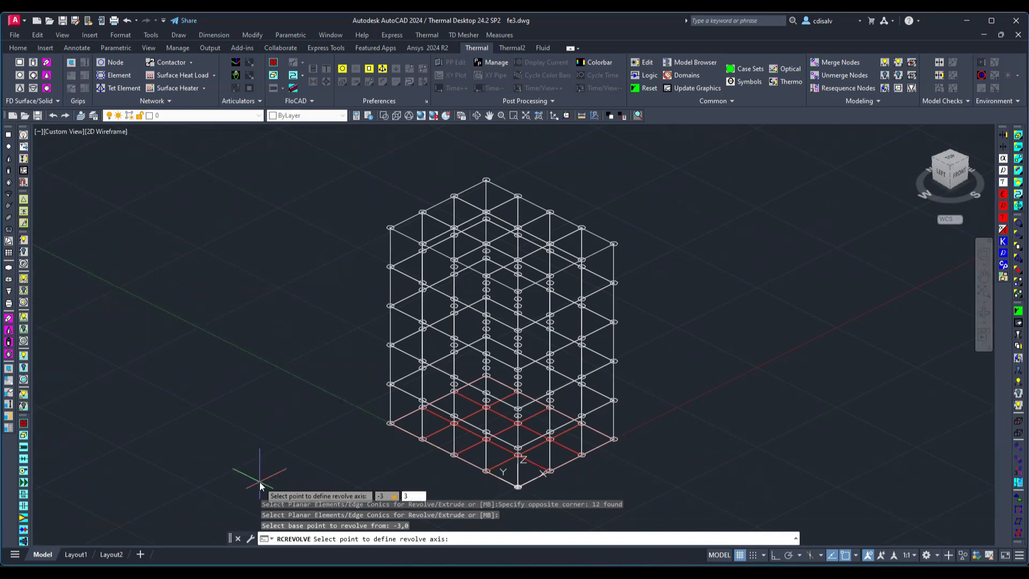
key(Return)
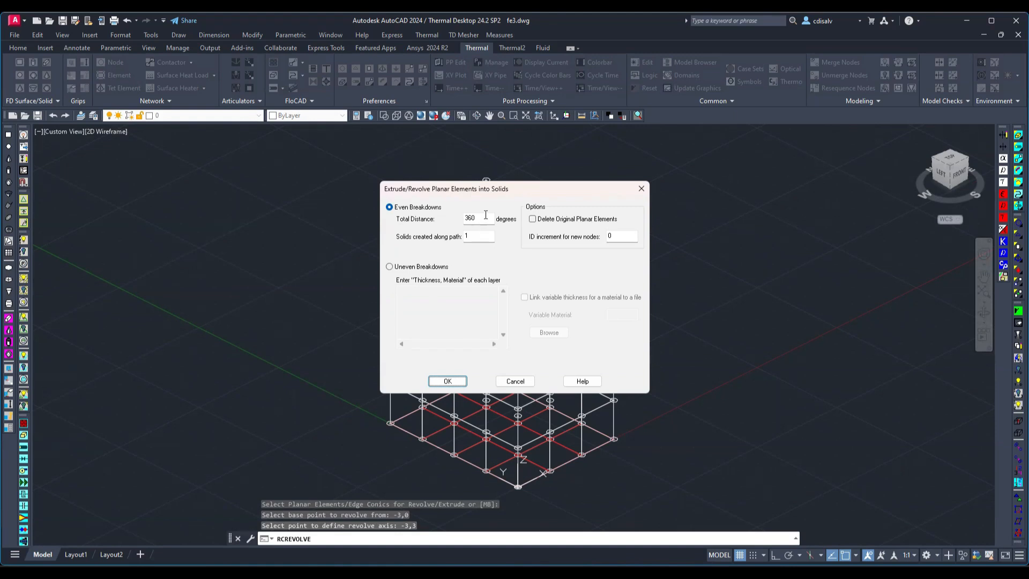
- Set a total revolve of 90 degrees with 9 evenly divided solids along the path and create the revolved solids
drag(487, 218, 441, 218)
text(90)
key(Tab)
click(483, 234)
double_click(484, 234)
text(9)
key(Tab)
click(450, 382)
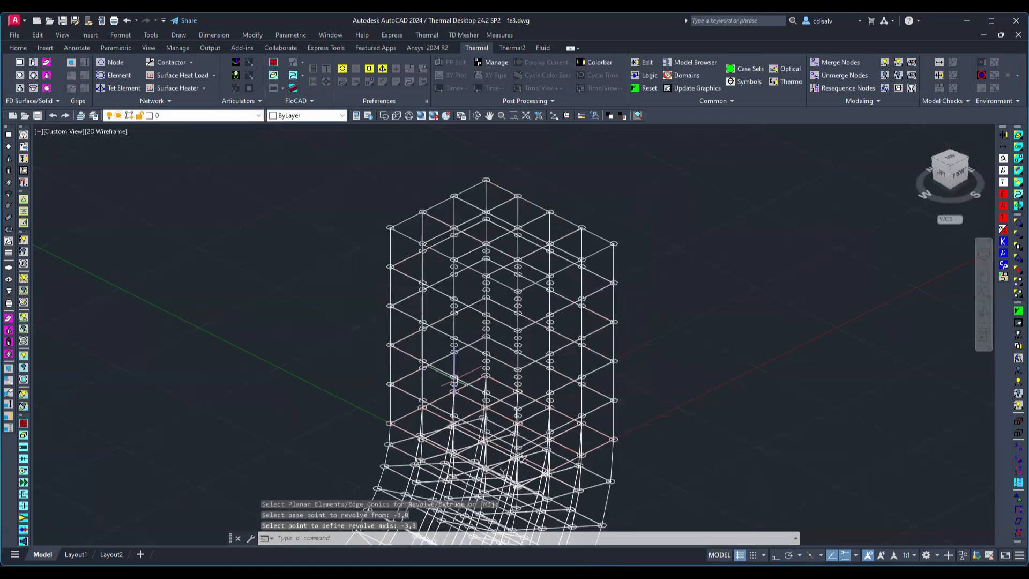
scroll(376, 423, up, 2)
scroll(318, 517, down, 8)
scroll(318, 518, up, 4)
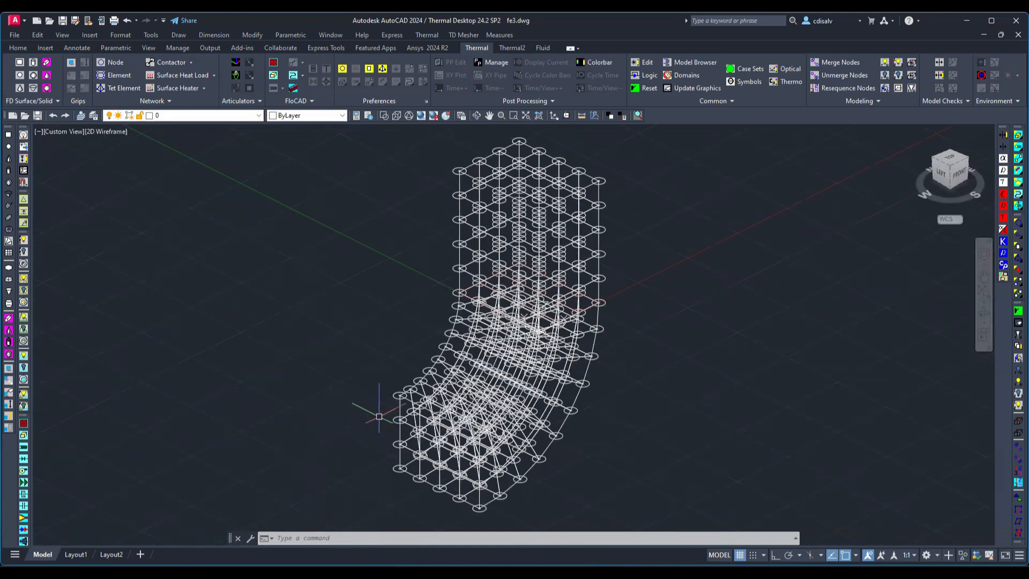
- Start surface coating the free solid FEM faces and select all solids in the model for it
click(426, 35)
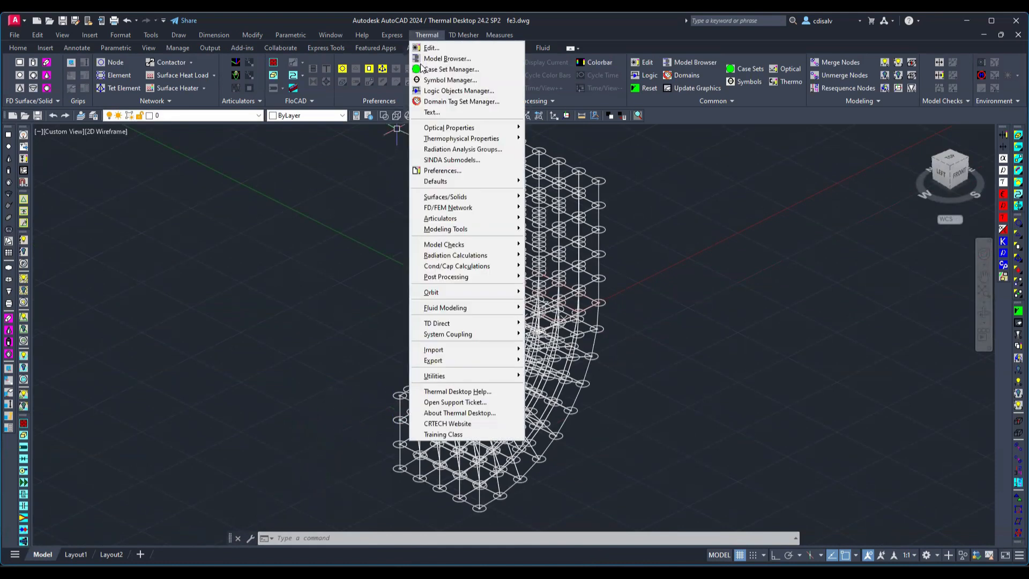
mouse_move(476, 210)
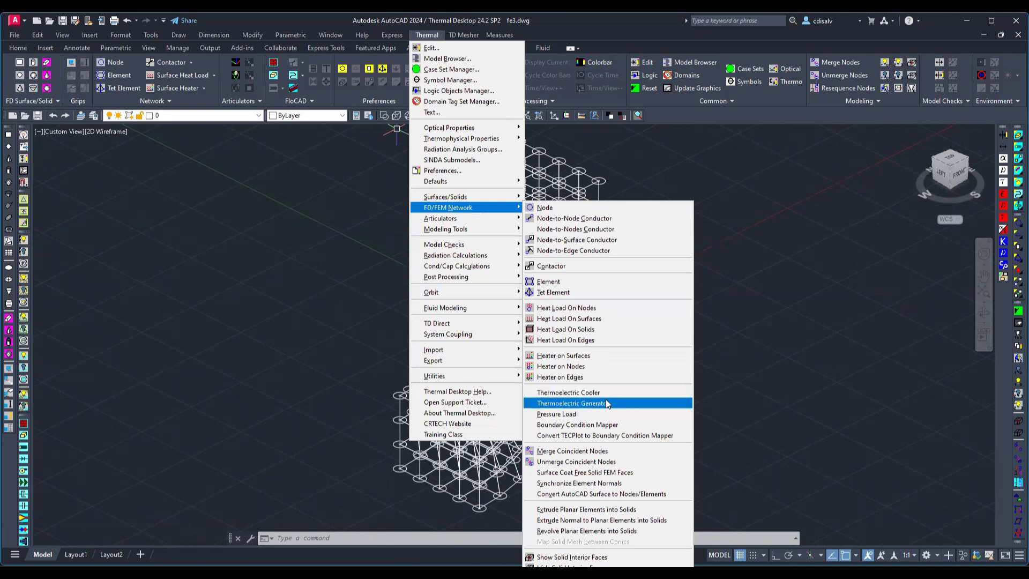
click(620, 471)
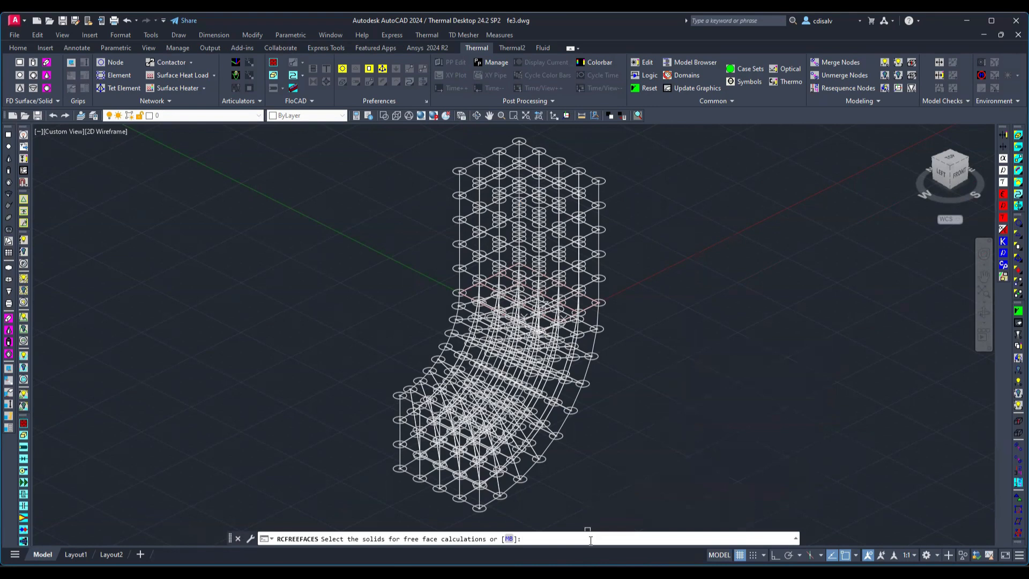
text(ll)
key(Return)
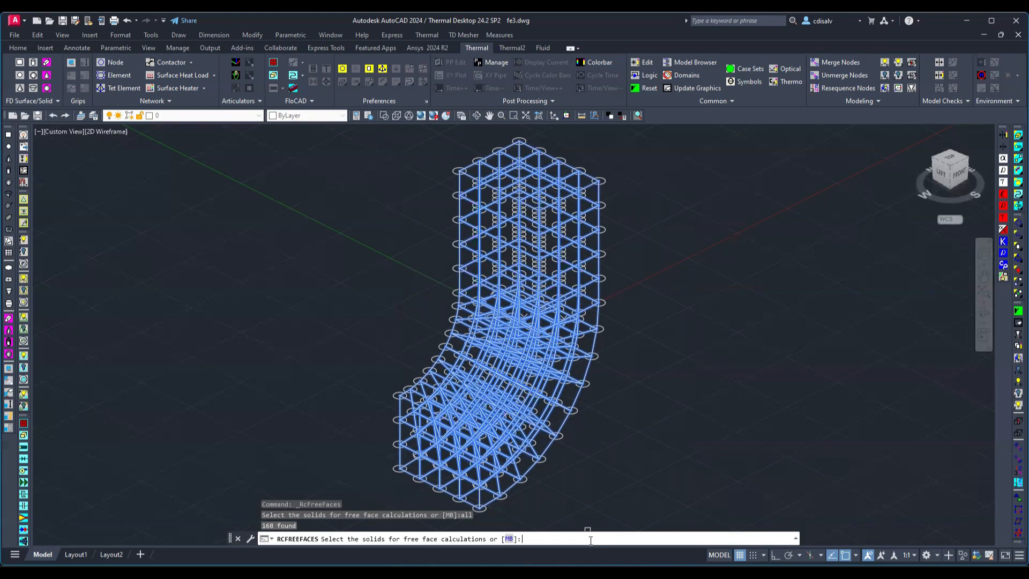
key(Return)
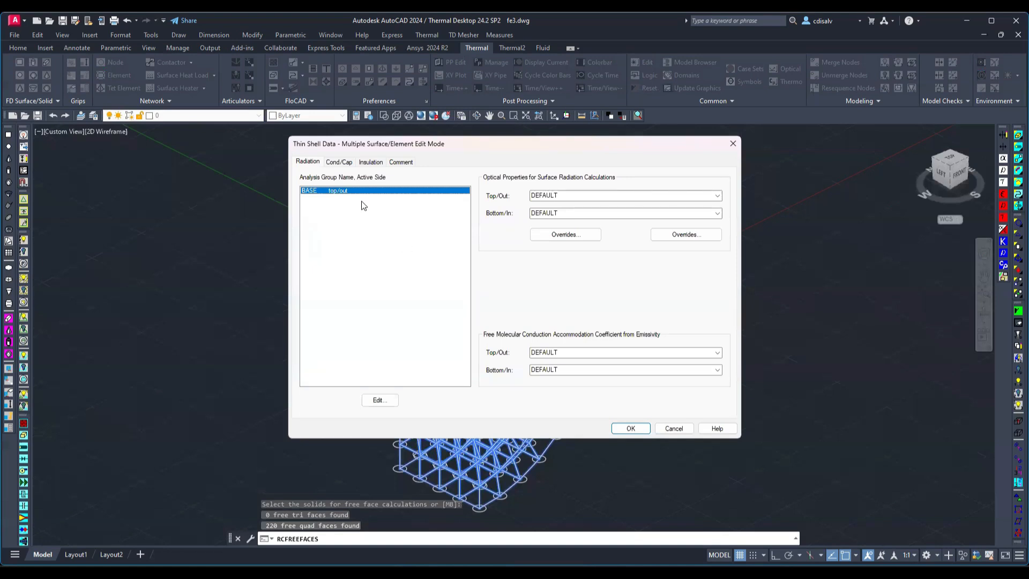
- Set the surface coating elements' conduction/capacitance material to Aluminum and apply the change
click(339, 162)
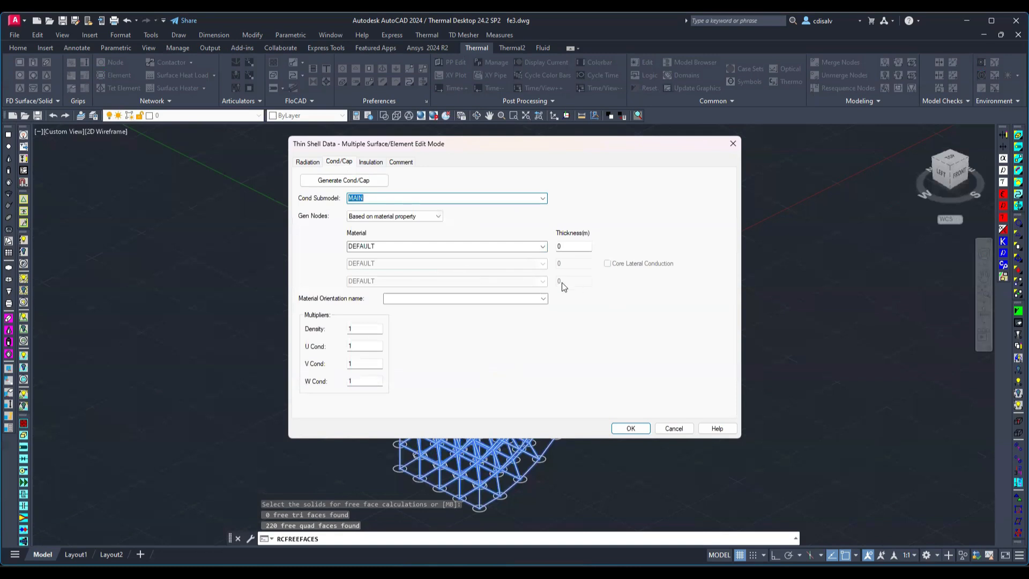
click(543, 247)
click(500, 257)
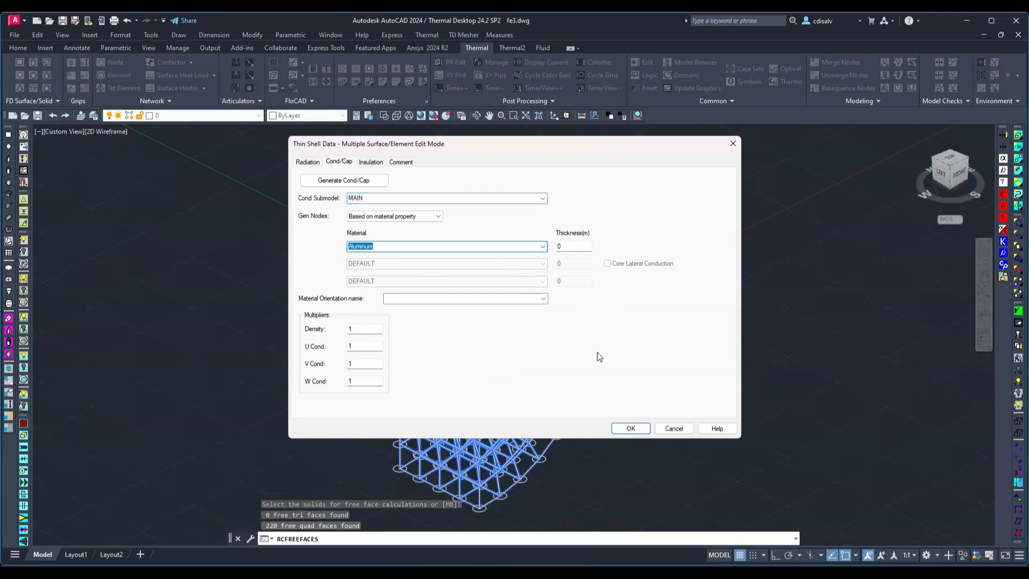
click(623, 429)
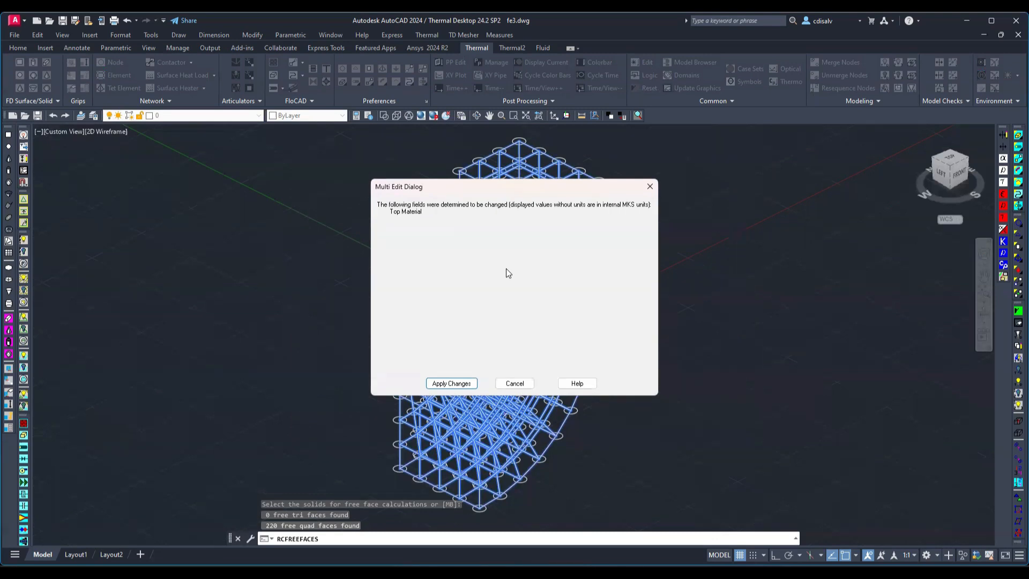
click(451, 383)
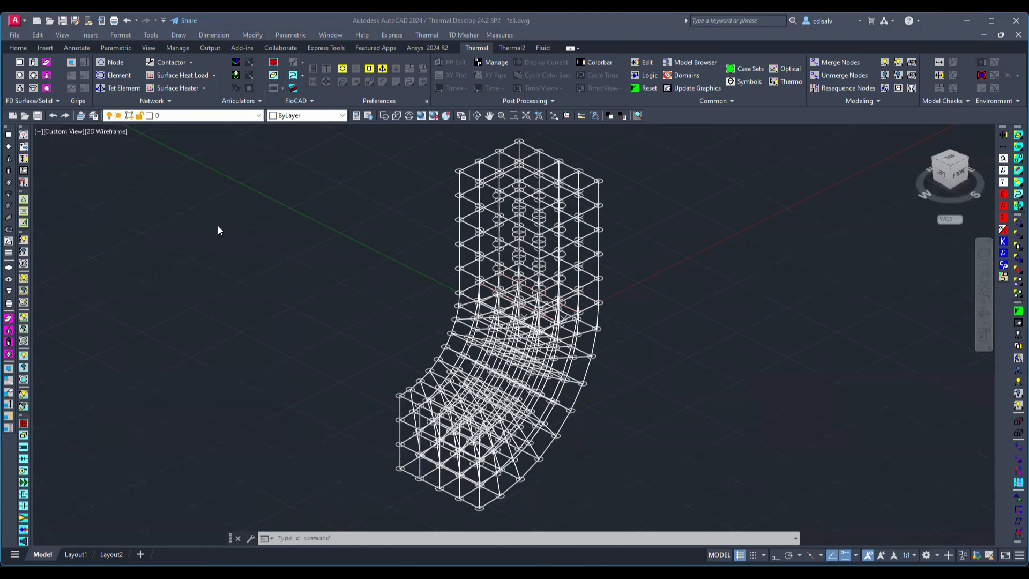
- Switch the model to the front view with the whole bent shape in sight
click(61, 35)
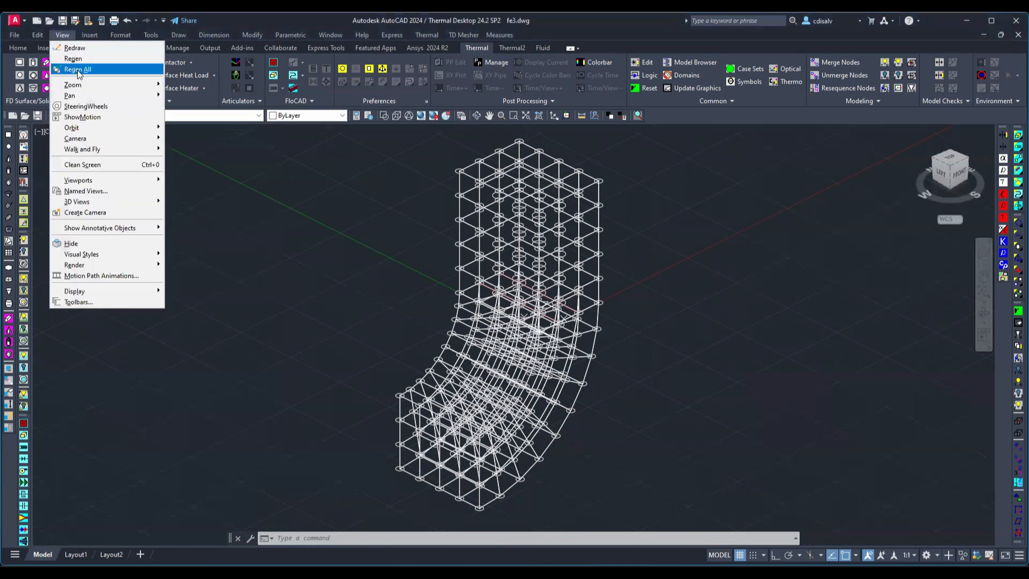
mouse_move(143, 201)
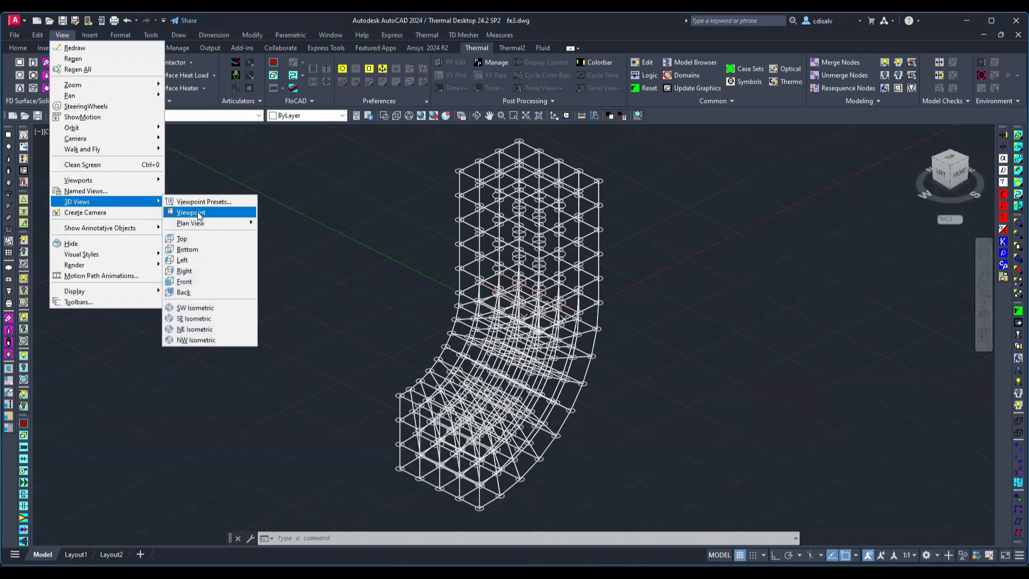
click(213, 280)
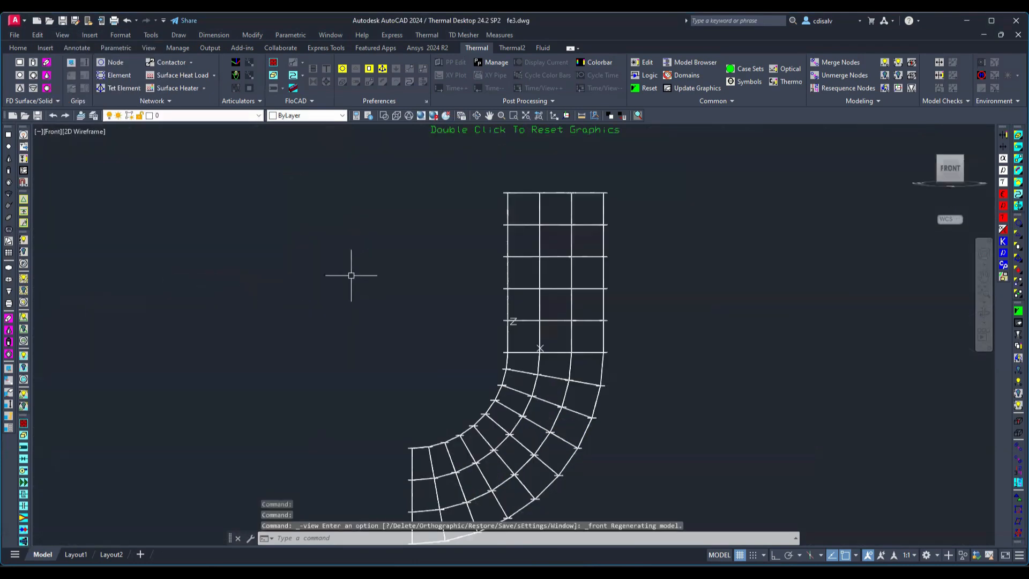
scroll(364, 327, up, 1)
scroll(365, 354, down, 2)
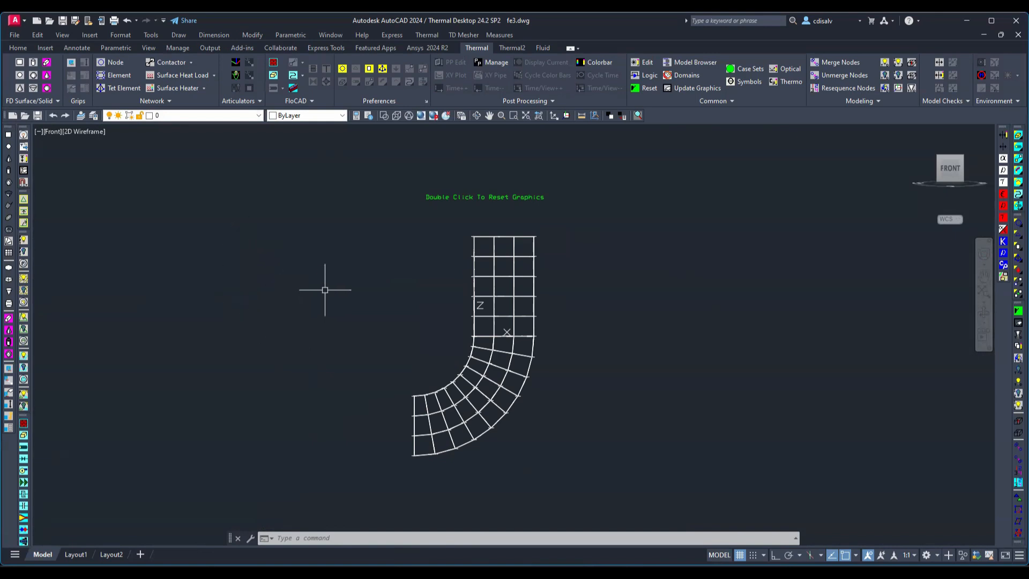
- Window-select the top end face of the straight section and open only its nodes for editing
click(429, 220)
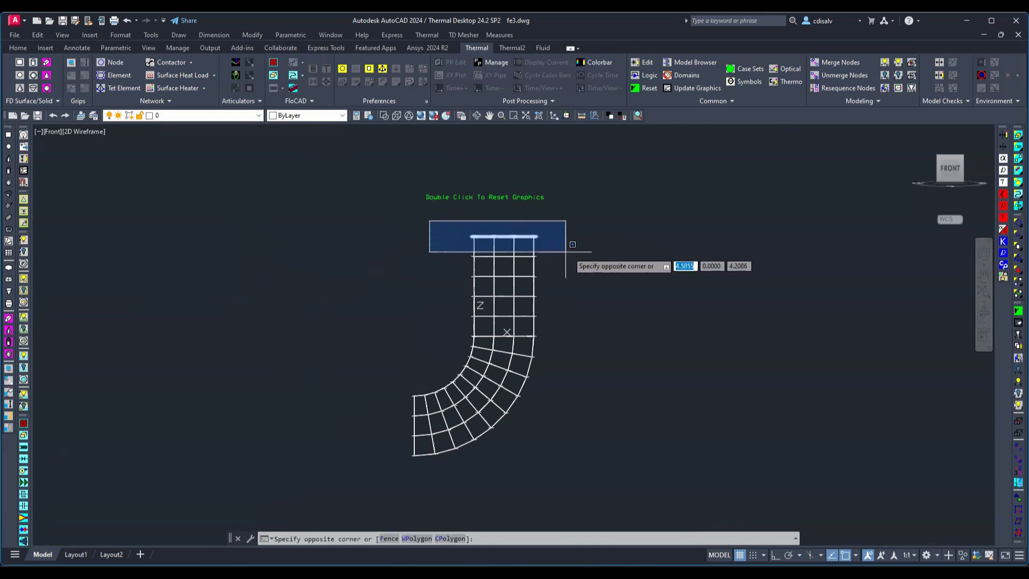
click(594, 240)
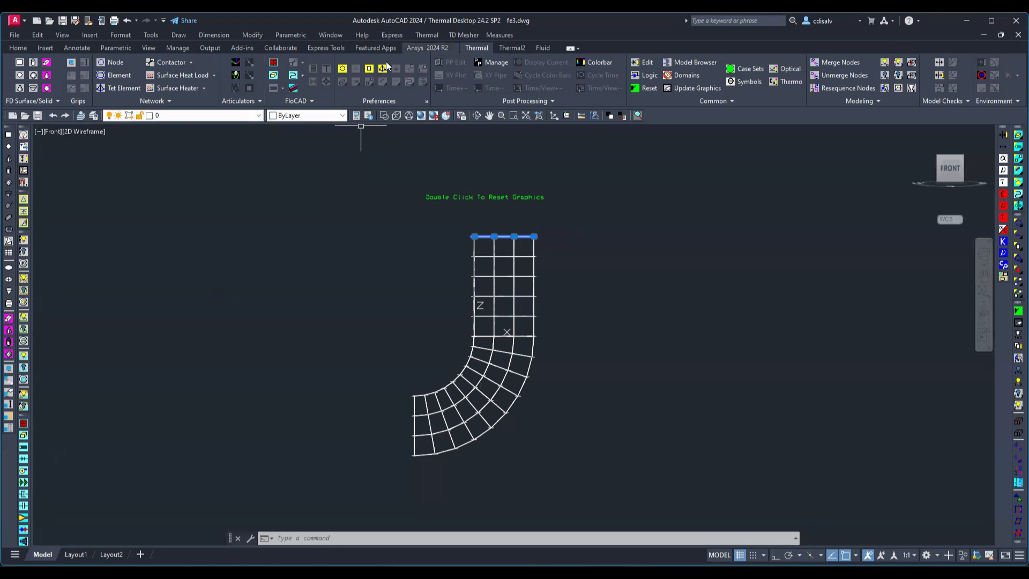
click(426, 35)
click(431, 46)
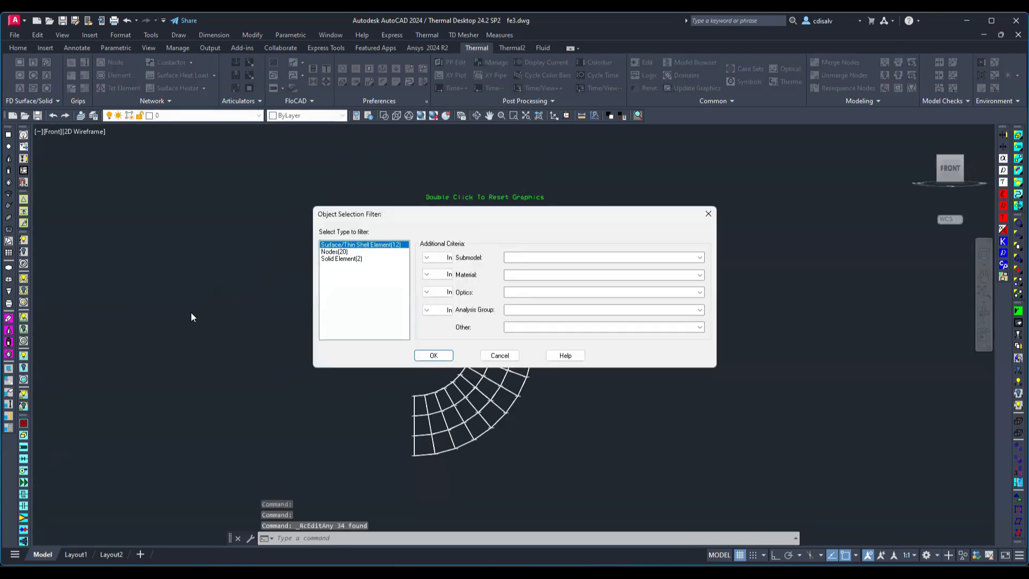
click(337, 252)
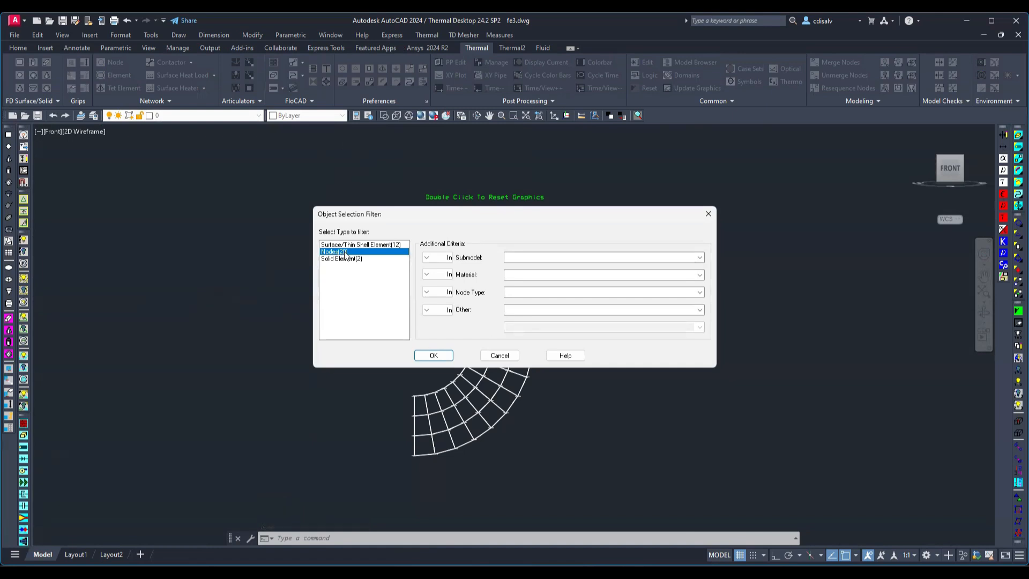
double_click(341, 252)
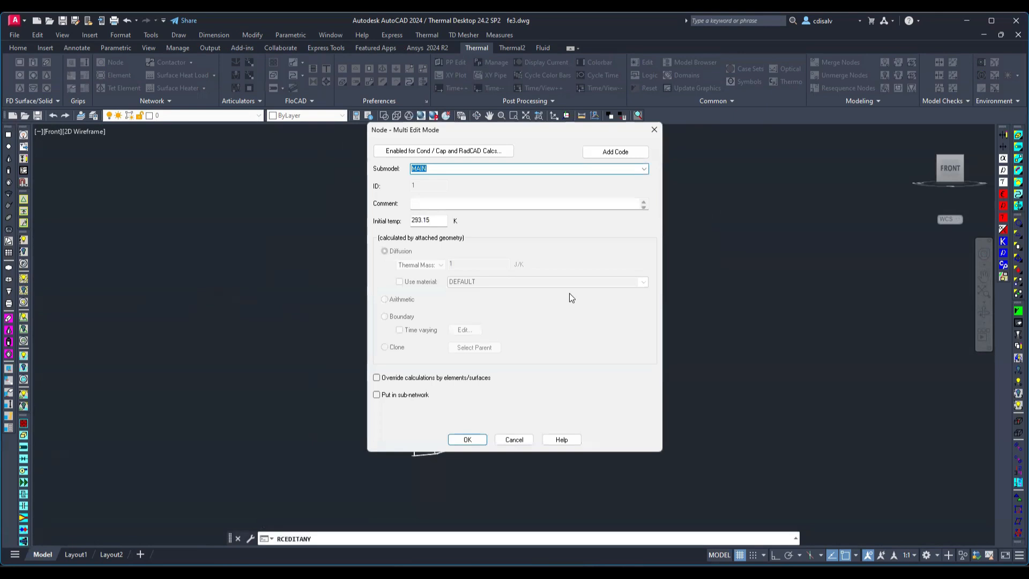
- Override the calculations by elements/surfaces, make the selected nodes boundary nodes with an initial temperature of 373.15 K, and apply the changes
click(465, 378)
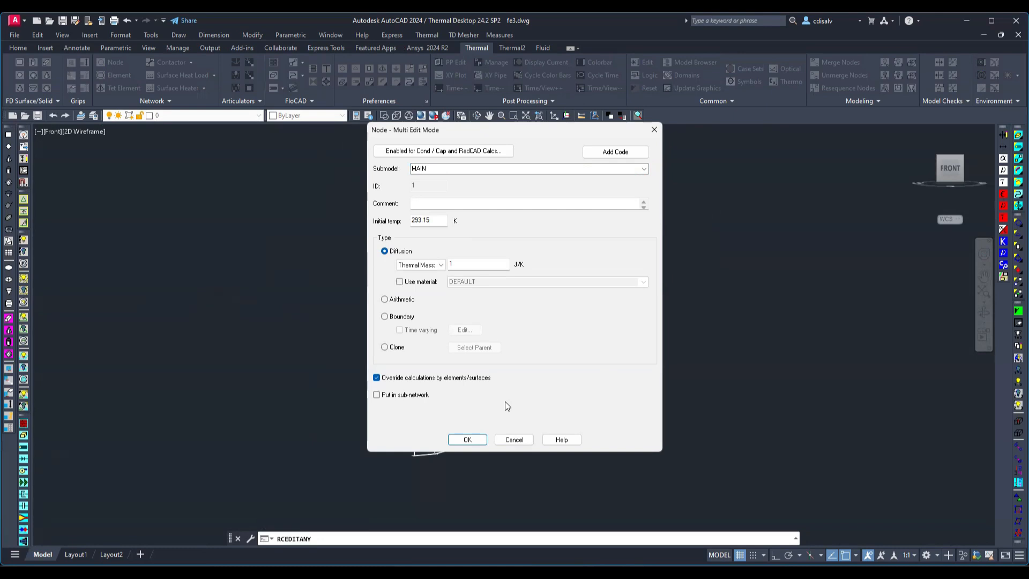
click(385, 317)
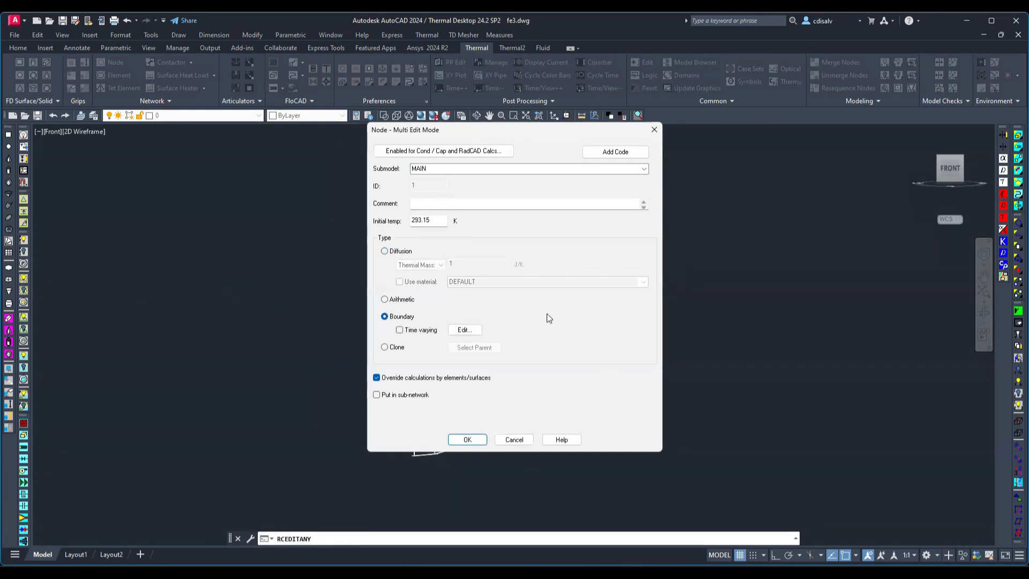
drag(433, 220, 348, 216)
text(373.15)
key(Tab)
click(463, 438)
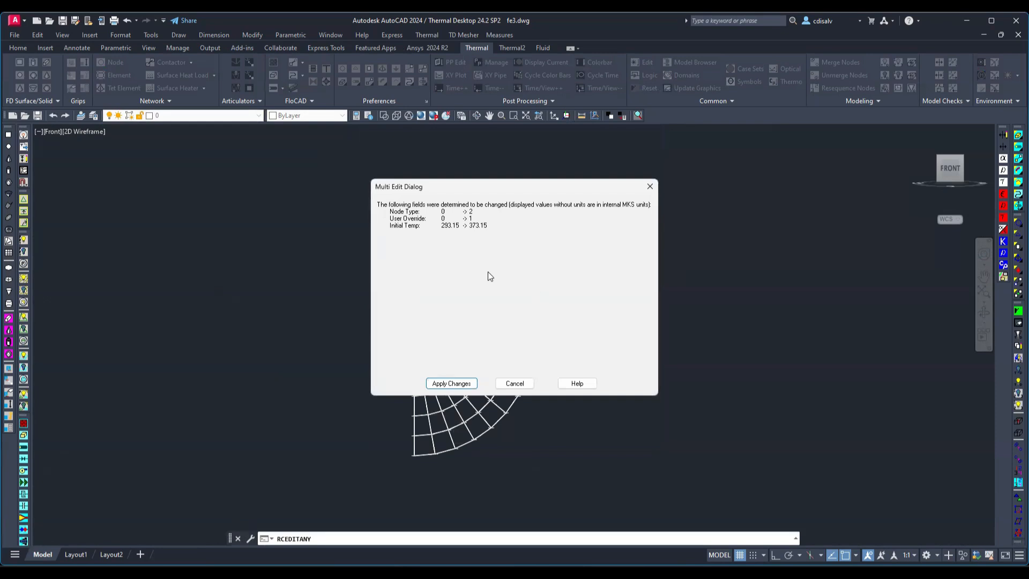
click(453, 383)
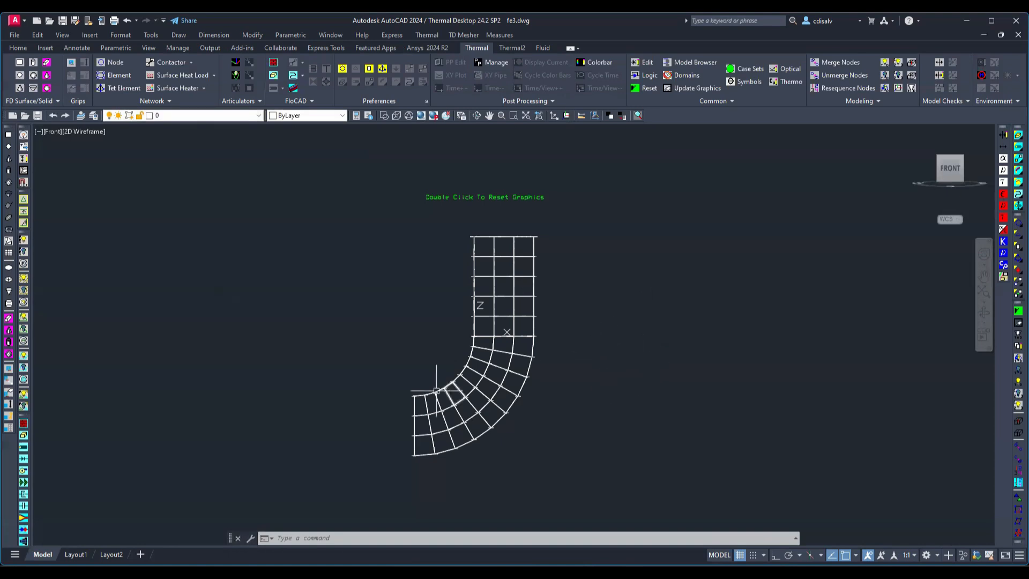
- Window-select the free end face of the curved section and open only its nodes for editing
click(391, 373)
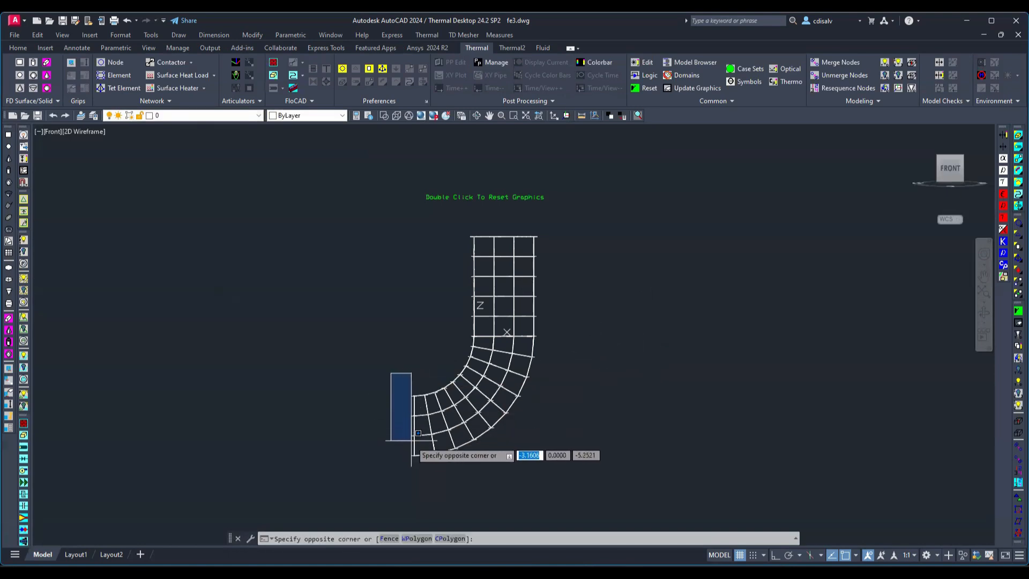
click(421, 461)
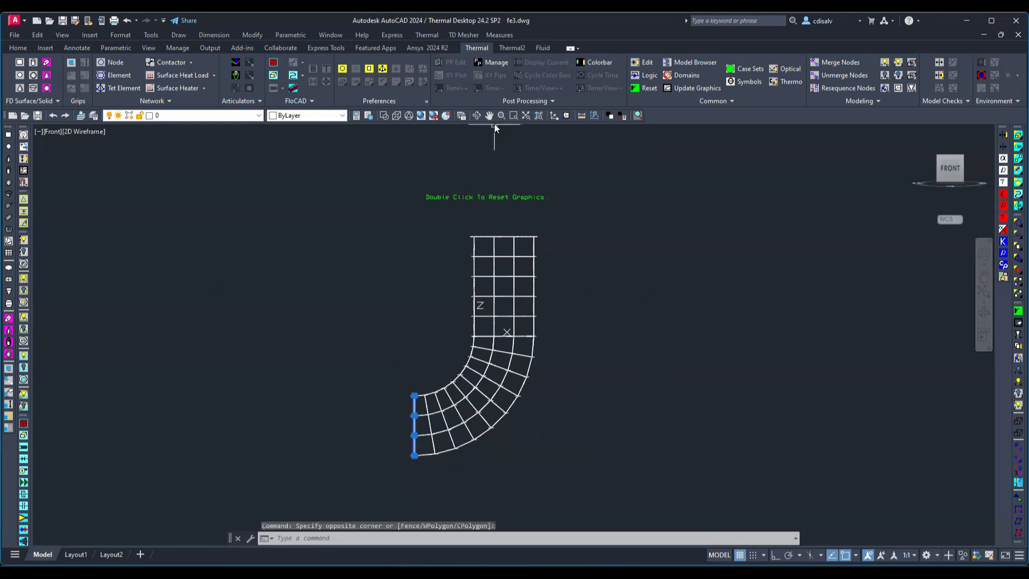
click(427, 35)
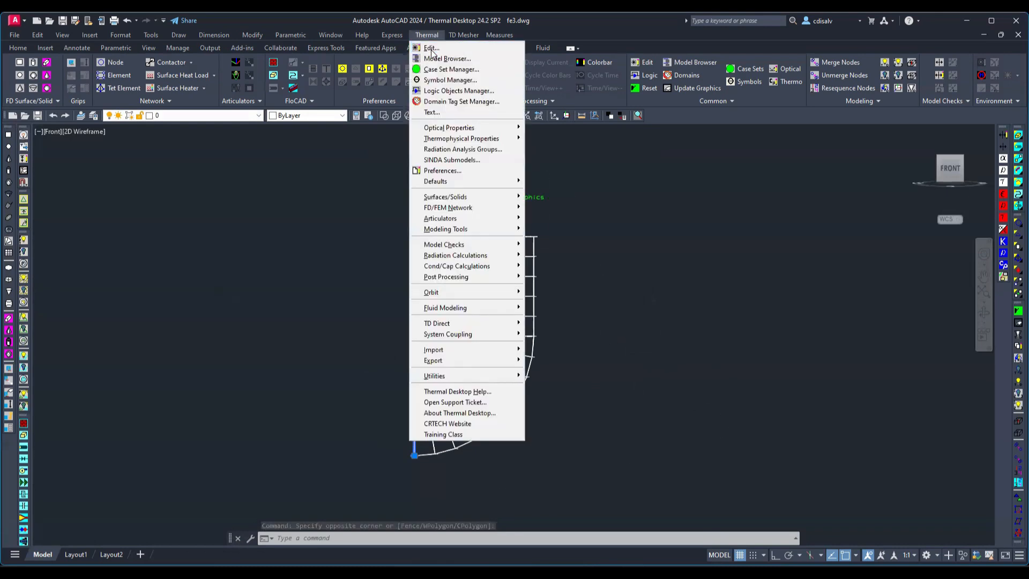
click(432, 49)
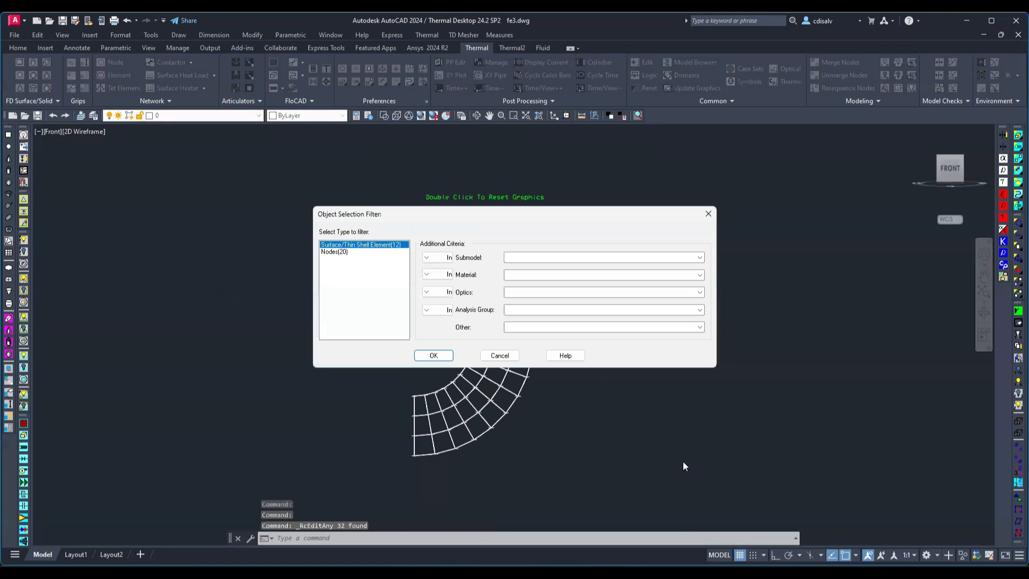
click(338, 252)
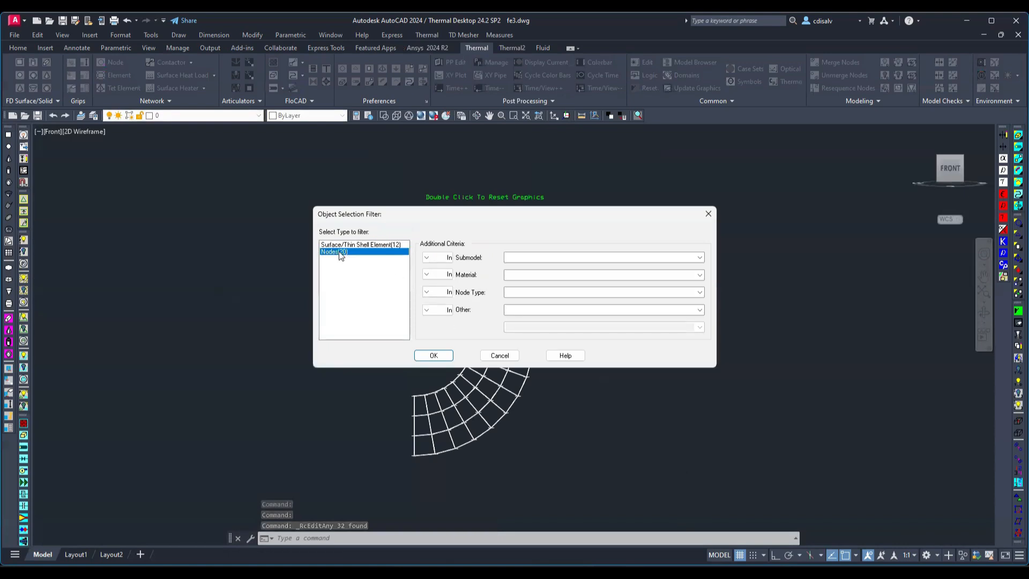
double_click(340, 253)
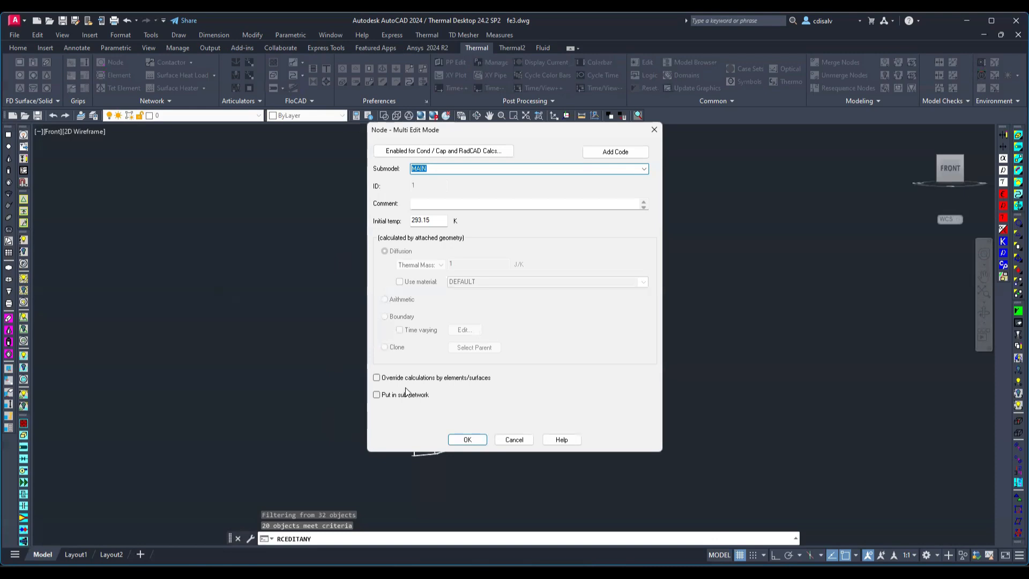
- Override the calculations by elements/surfaces, make the curved end's nodes boundary nodes with an initial temperature of 273.15 K, and apply the changes
click(376, 378)
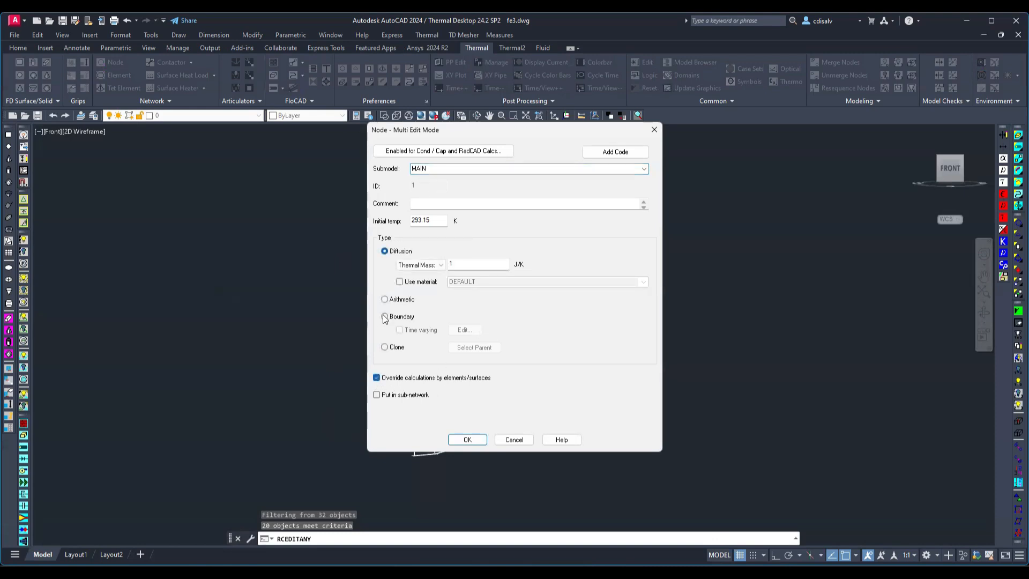
click(384, 317)
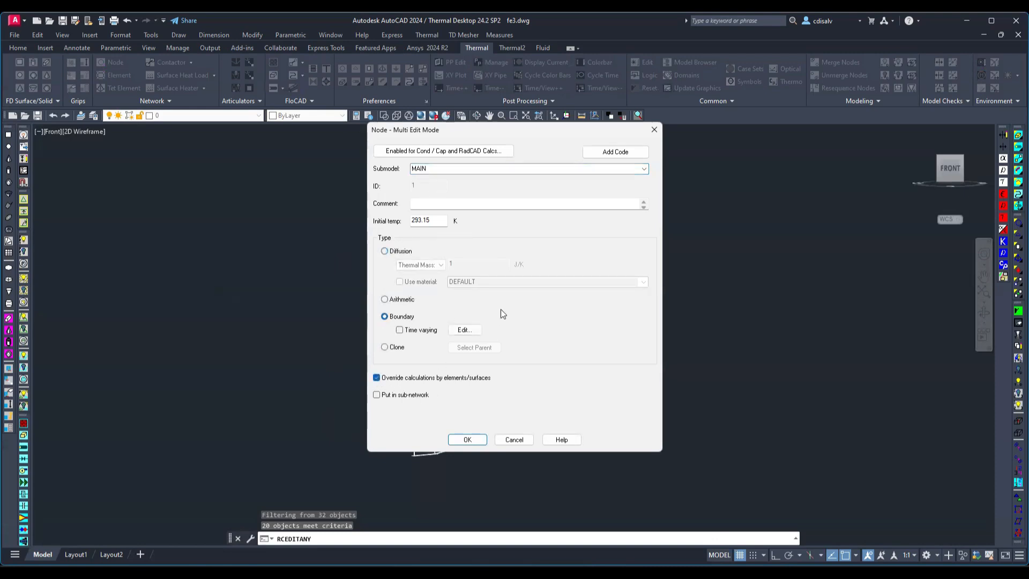
double_click(439, 223)
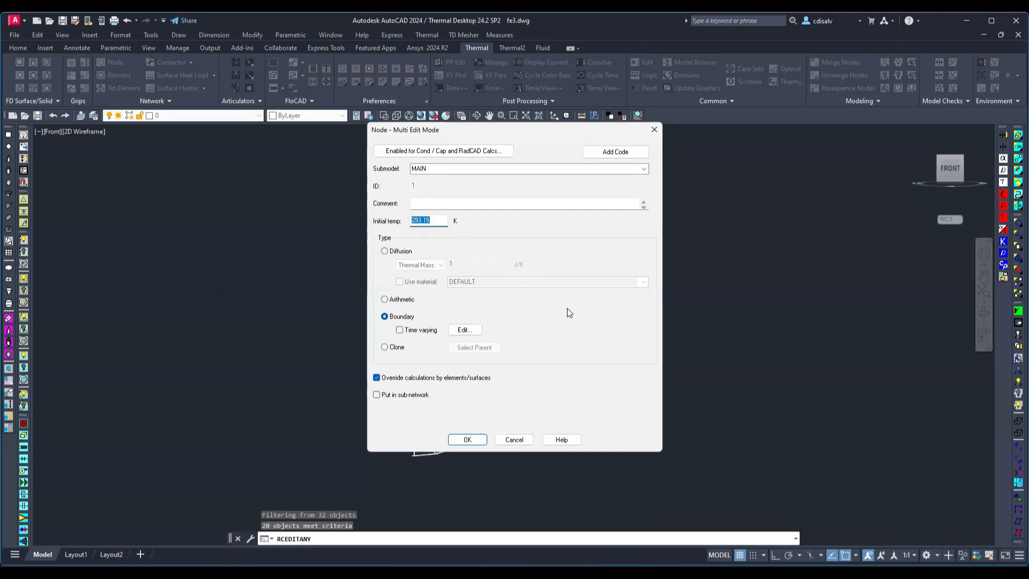
text(273.15)
click(466, 439)
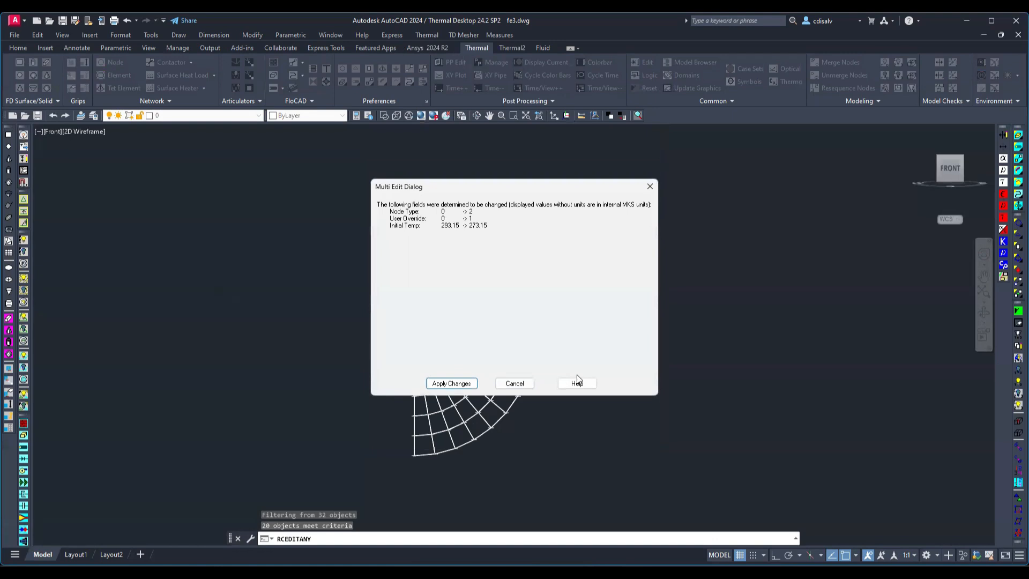
click(452, 382)
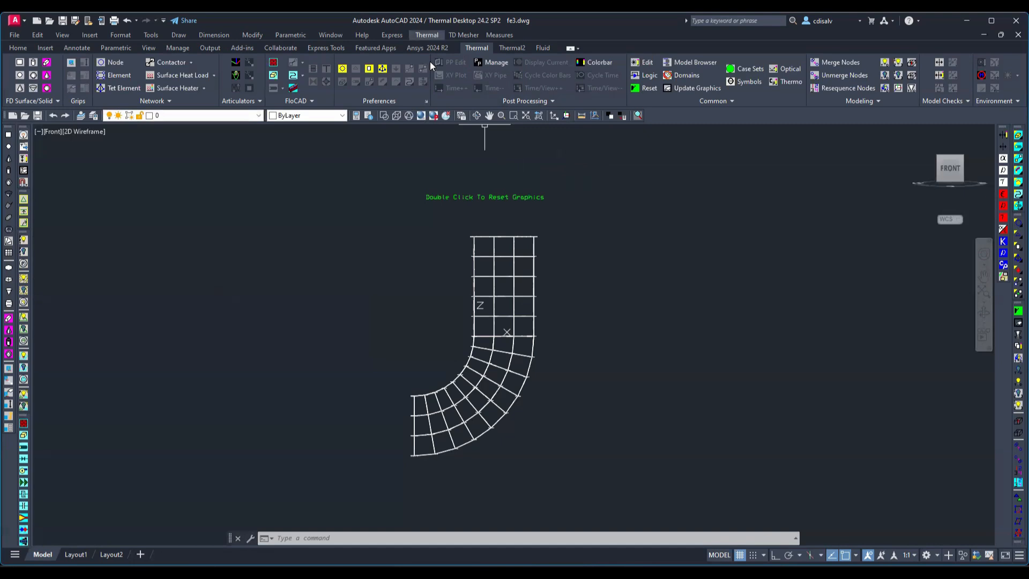
- Resequence the node IDs for all entities in the model
click(428, 36)
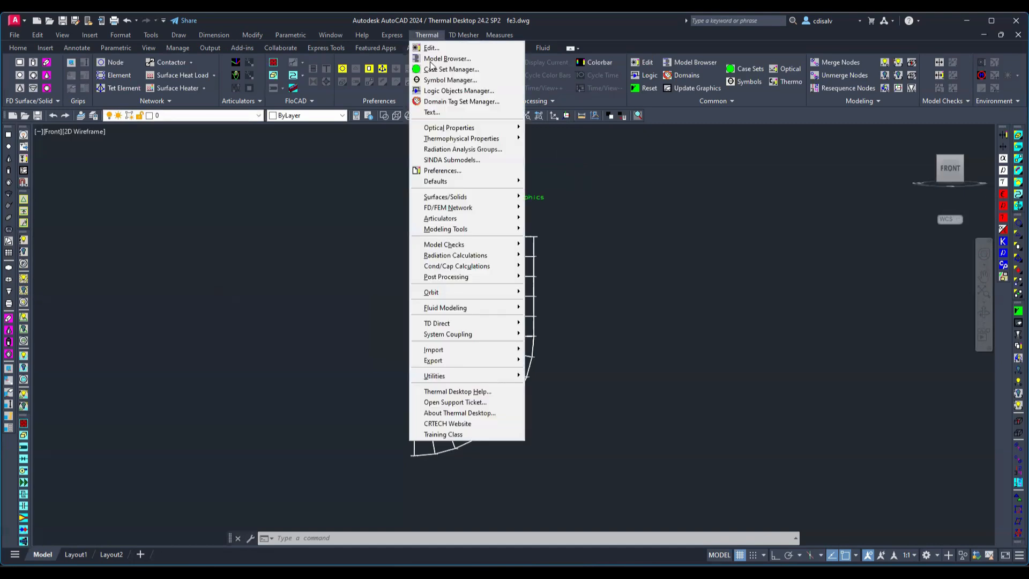
mouse_move(497, 234)
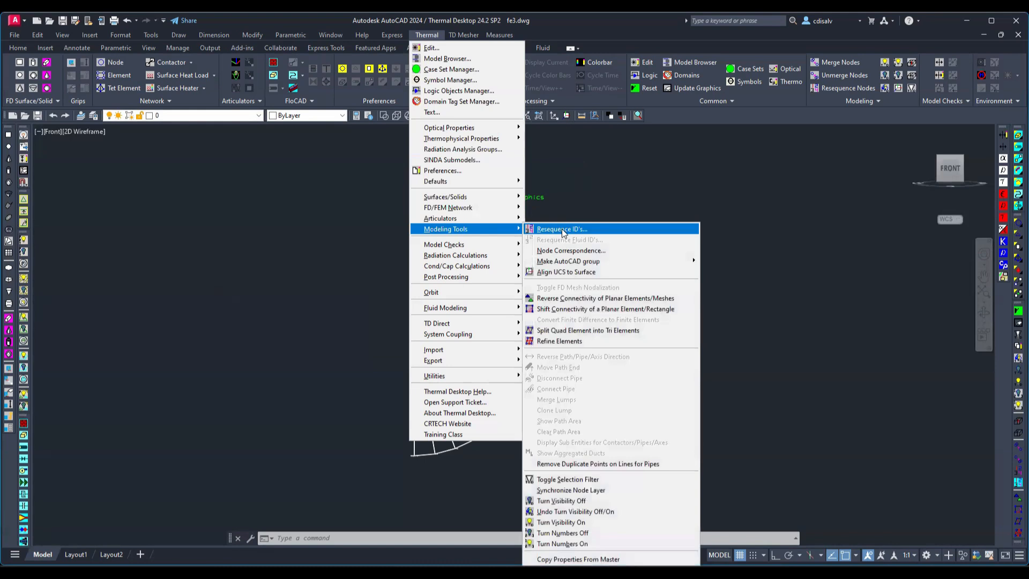
click(562, 228)
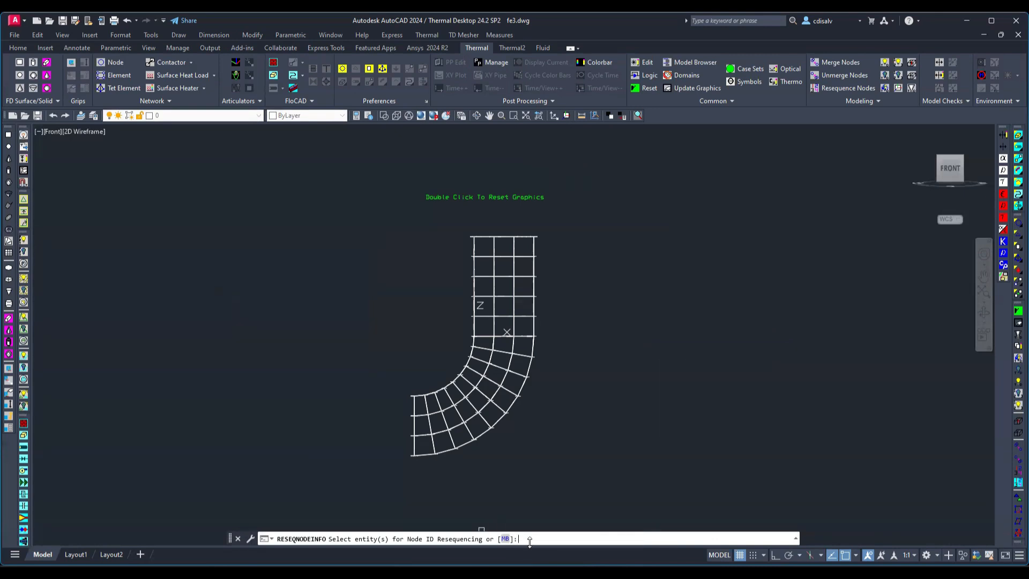
text(all)
key(Return)
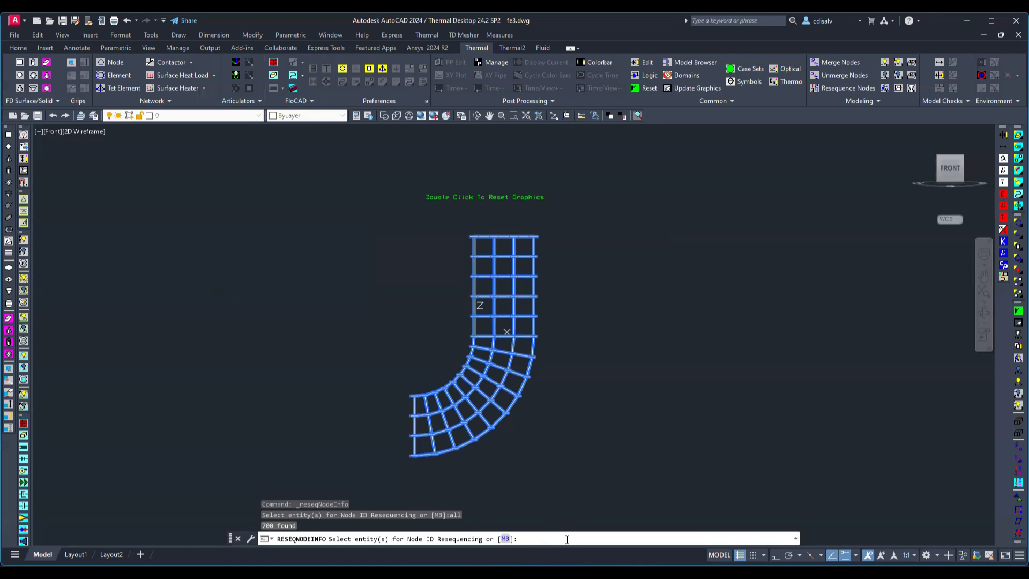
key(Return)
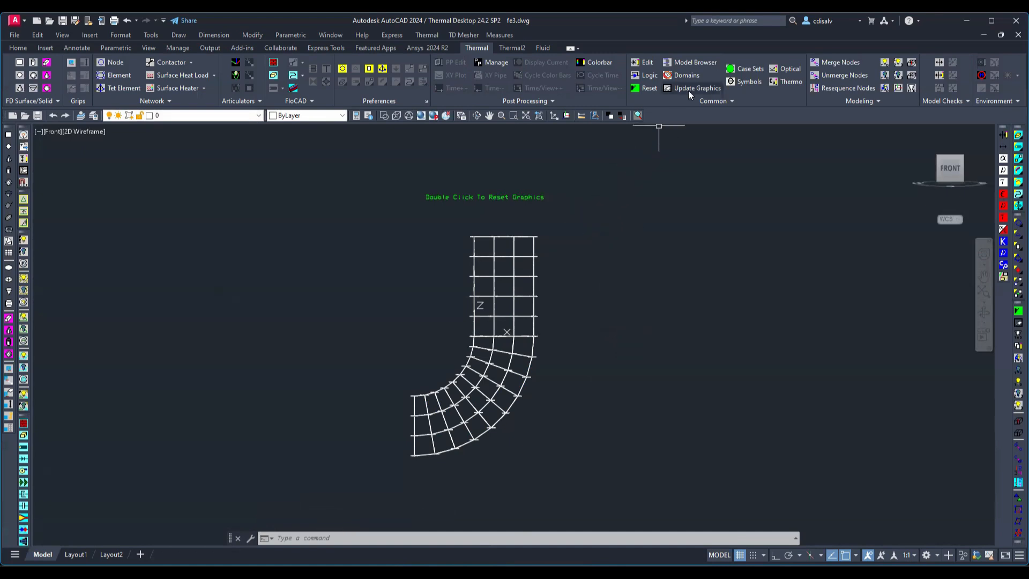
- Review the calculation settings of Case Set 0, accept them with Steady State enabled, and run the selected case
click(740, 70)
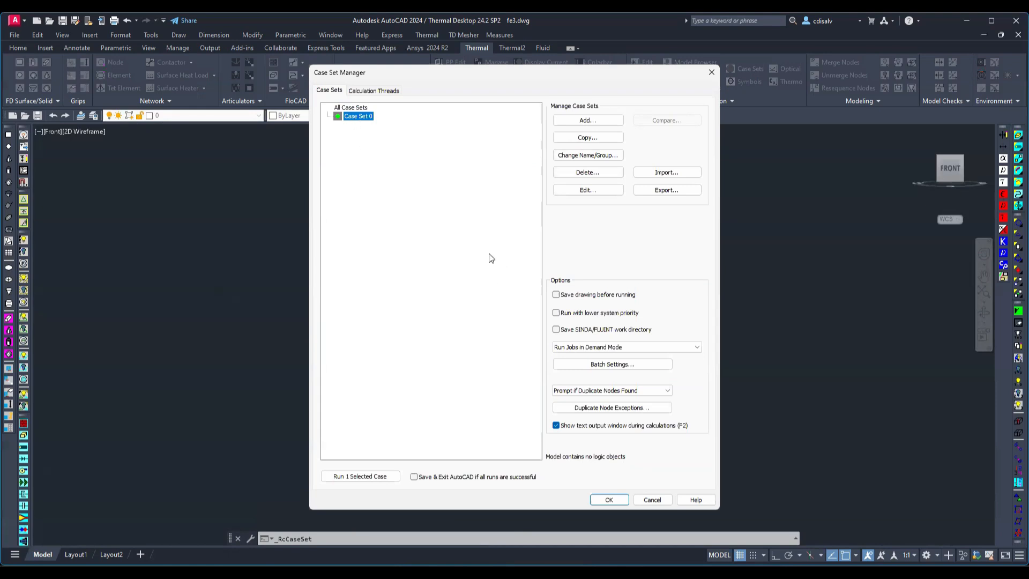
click(570, 191)
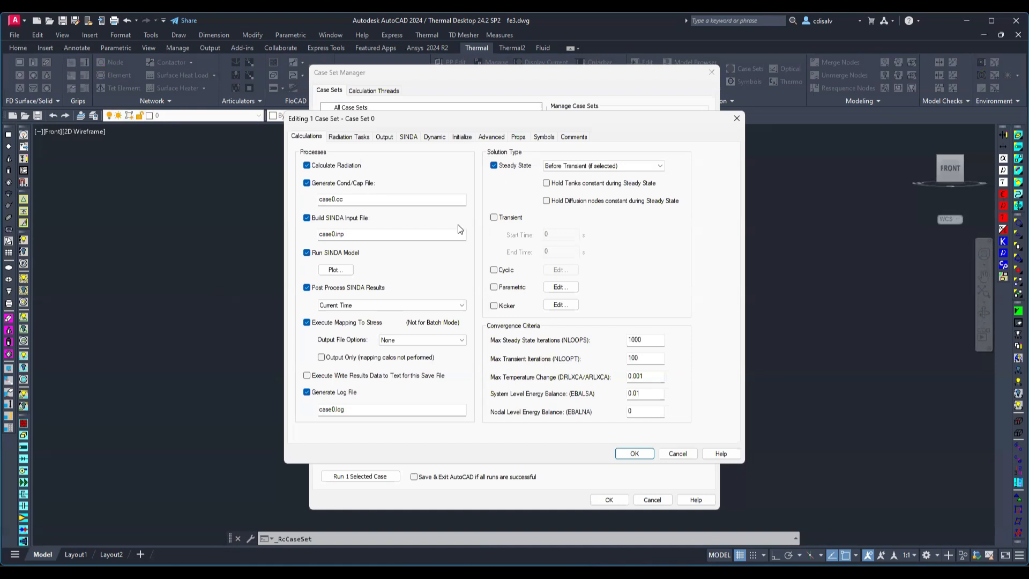
click(632, 453)
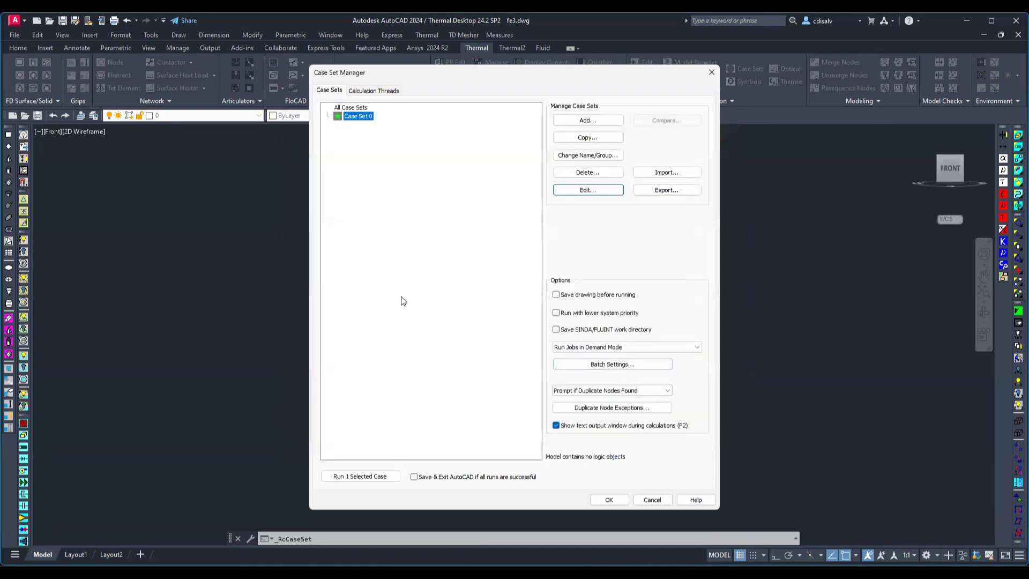
click(362, 476)
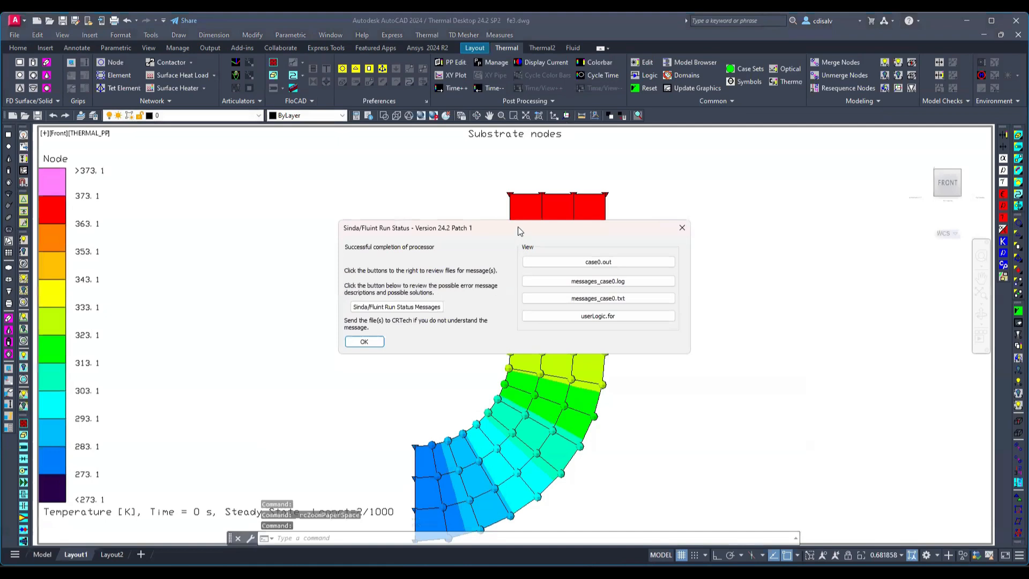
- Move the run status message clear of the model and examine the temperature contours over the whole bent shape
drag(523, 230, 799, 373)
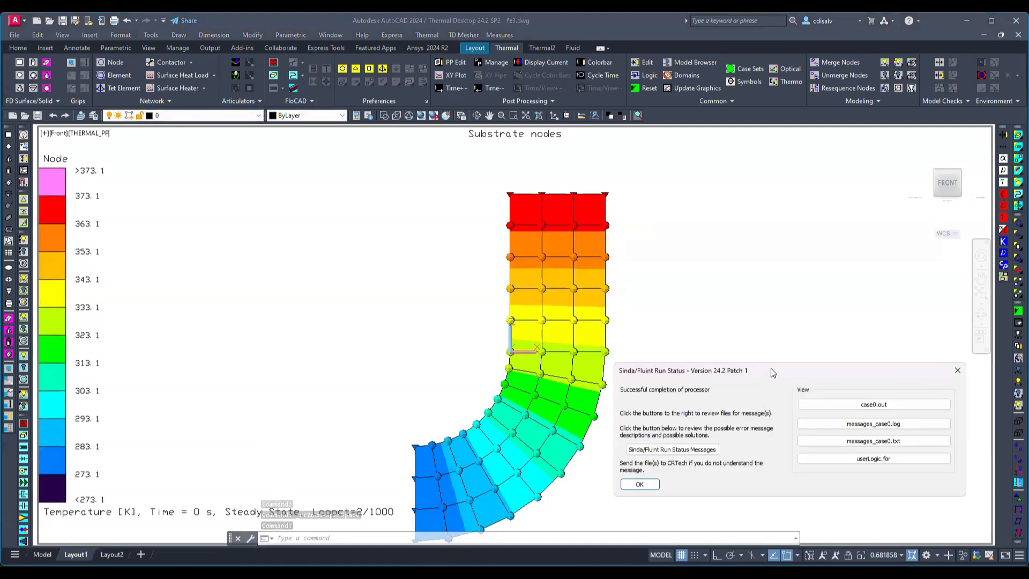
drag(770, 369, 773, 347)
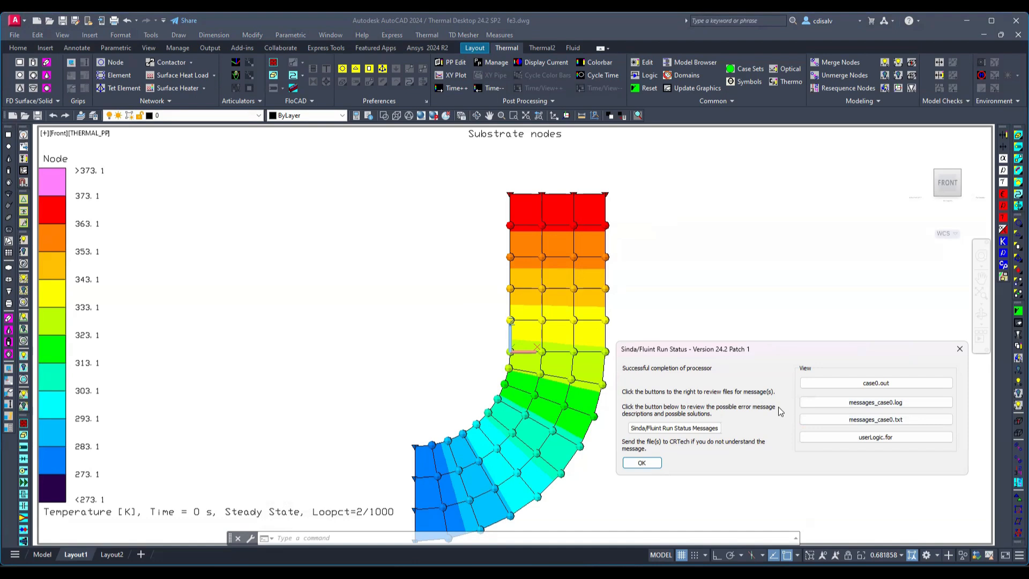
drag(792, 351, 776, 335)
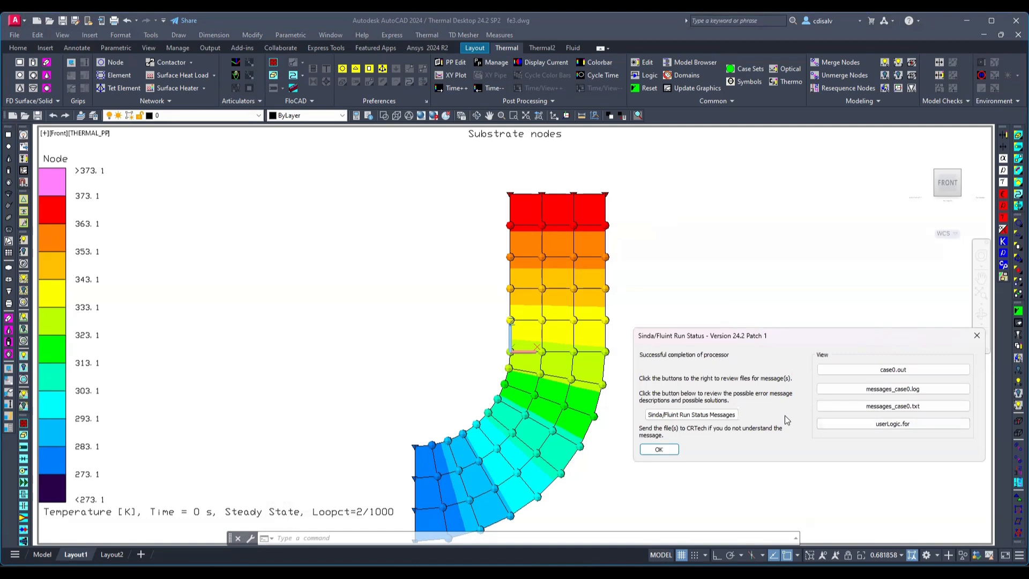
middle_click(574, 483)
middle_click(574, 482)
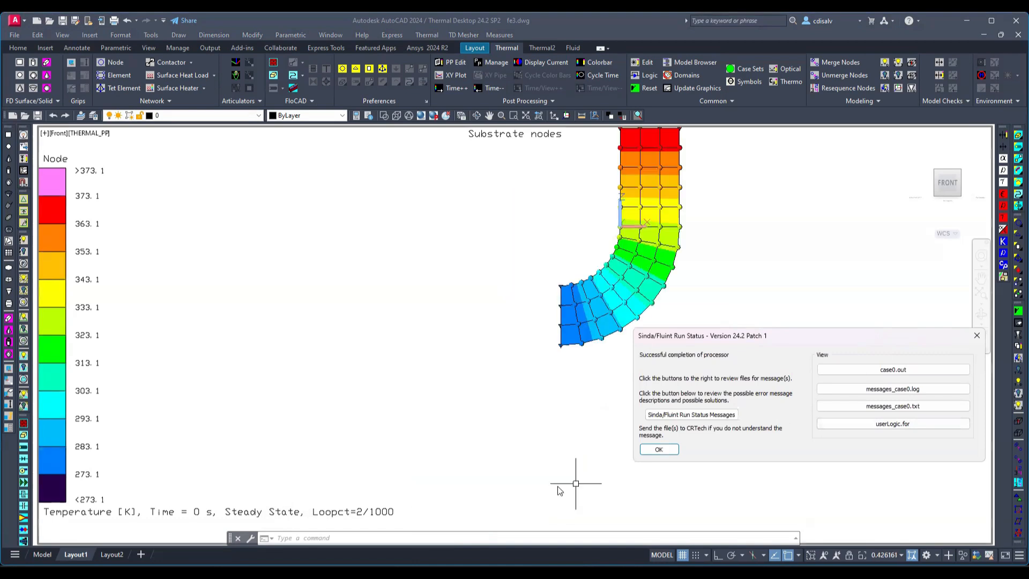
scroll(575, 483, up, 3)
scroll(621, 216, down, 4)
scroll(661, 150, up, 1)
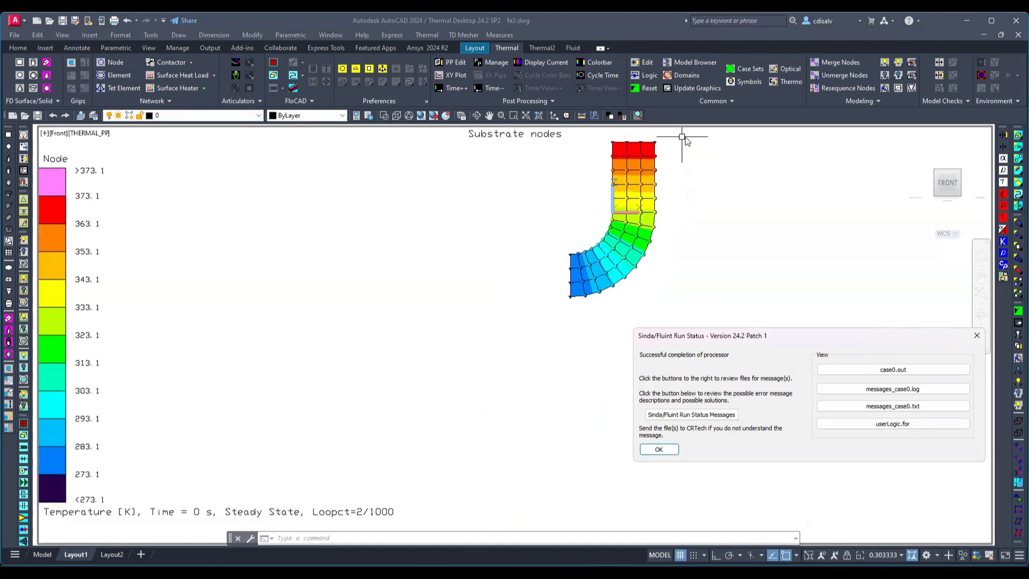
scroll(682, 139, up, 4)
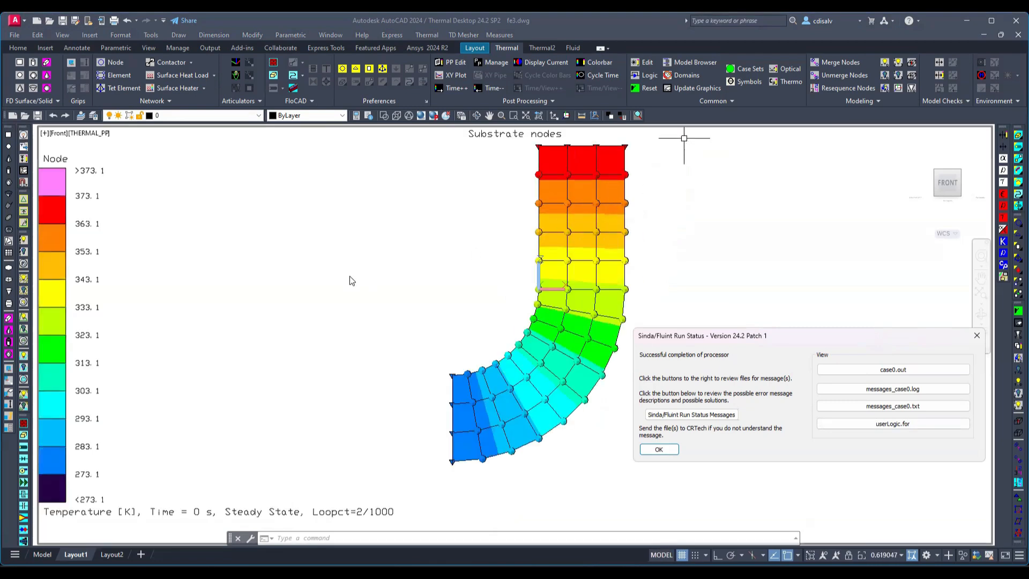